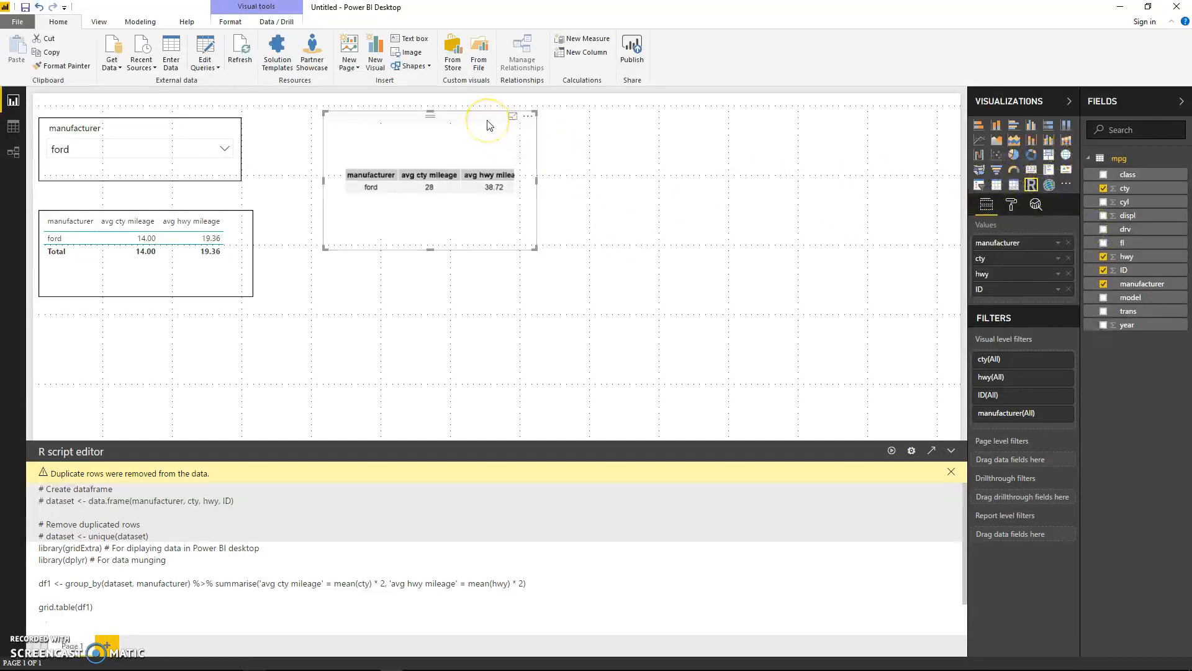
# Step: Delete the R visual, the average mileage table and the manufacturer slicer from the report page
pyautogui.press('Delete')
pyautogui.click(252, 228)
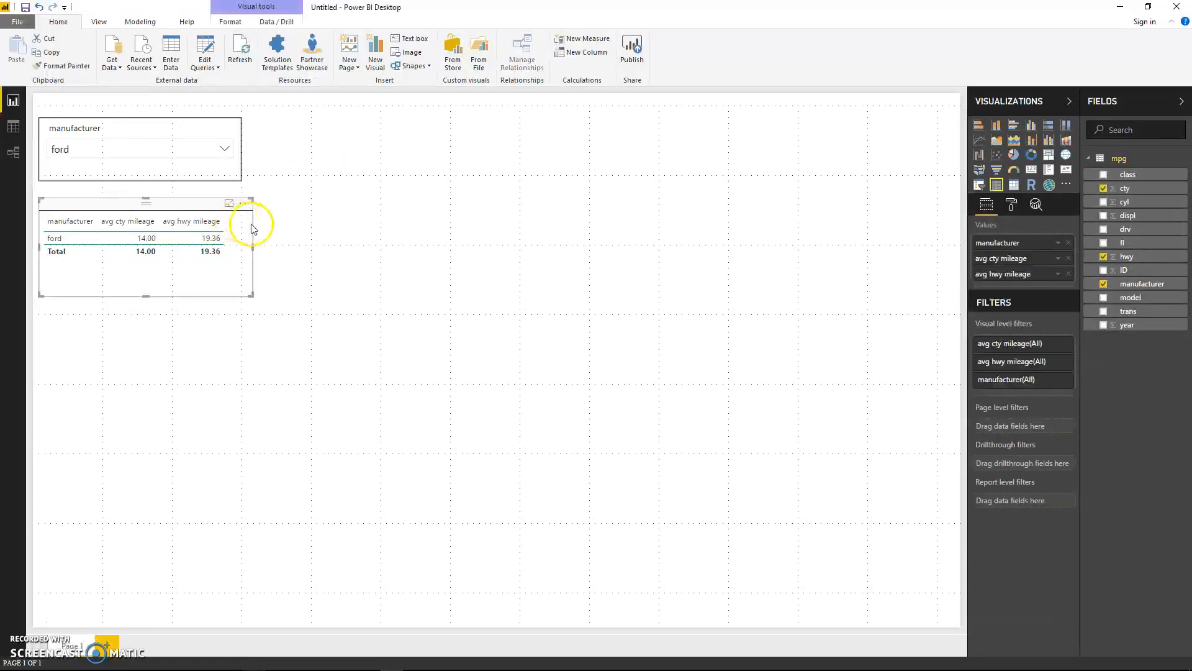
pyautogui.press('Delete')
pyautogui.click(213, 128)
pyautogui.press('Delete')
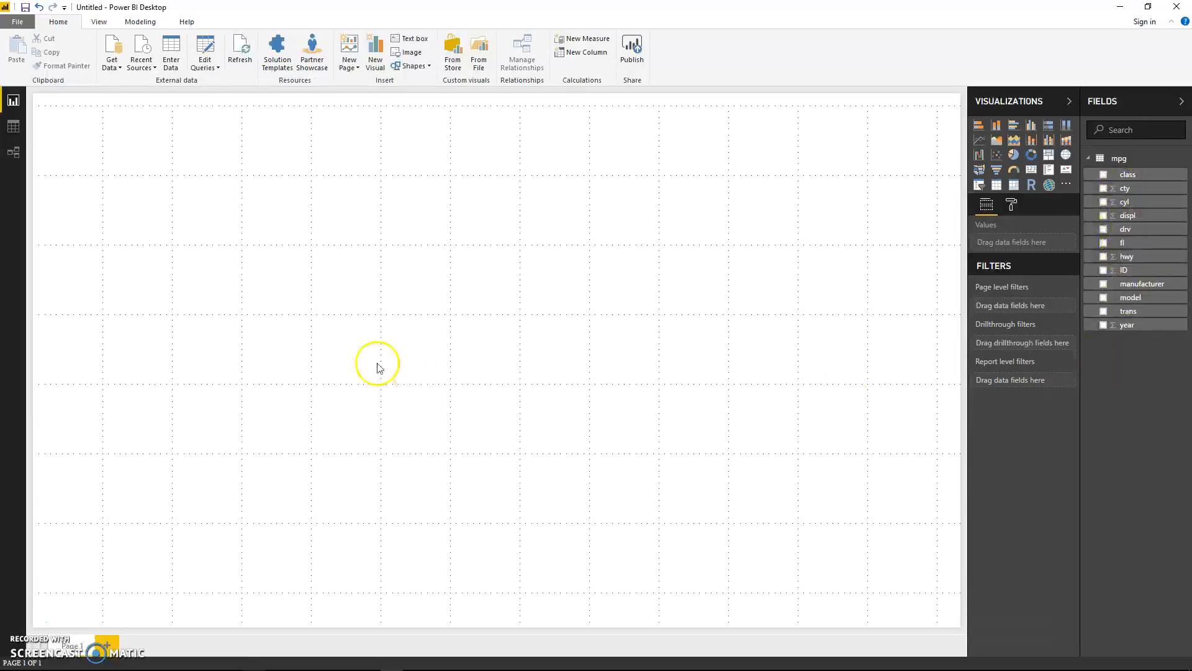
# Step: Add a slicer on the manufacturer field and change it to a dropdown
pyautogui.click(980, 187)
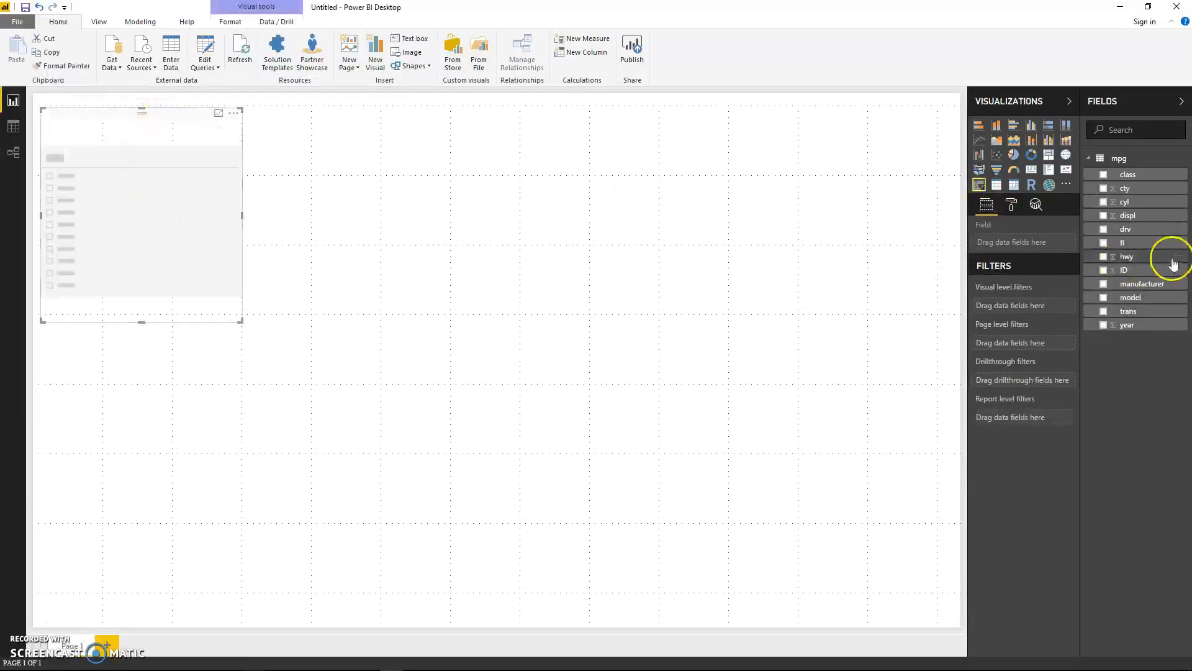
pyautogui.click(1103, 284)
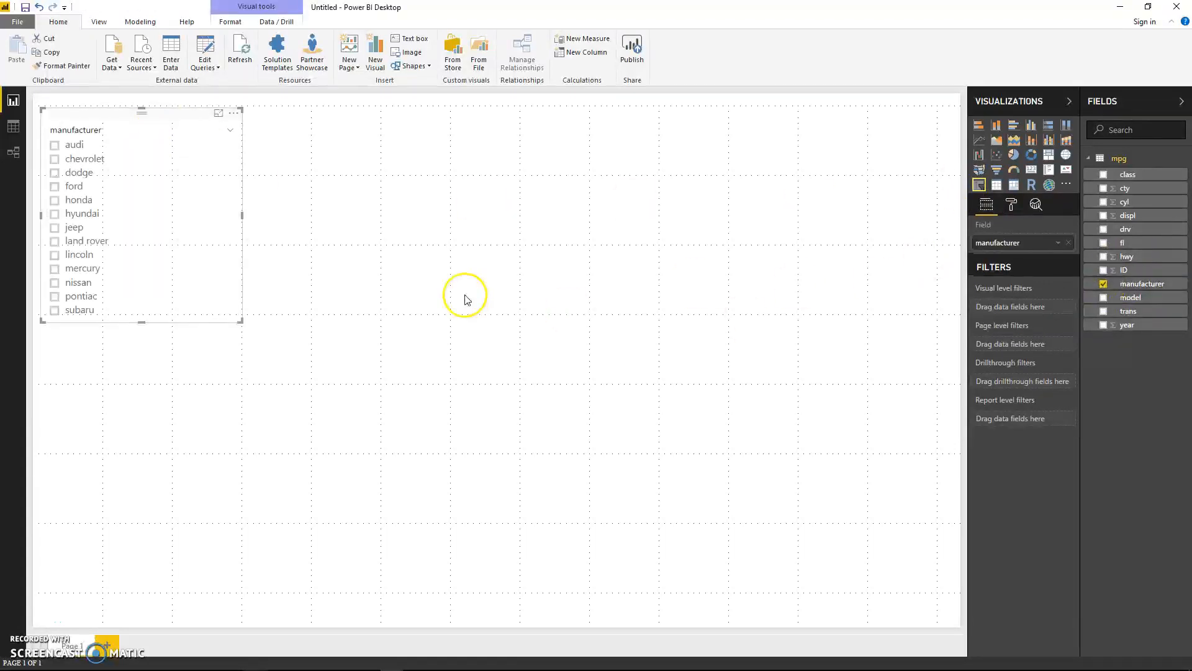
pyautogui.click(231, 130)
pyautogui.click(240, 170)
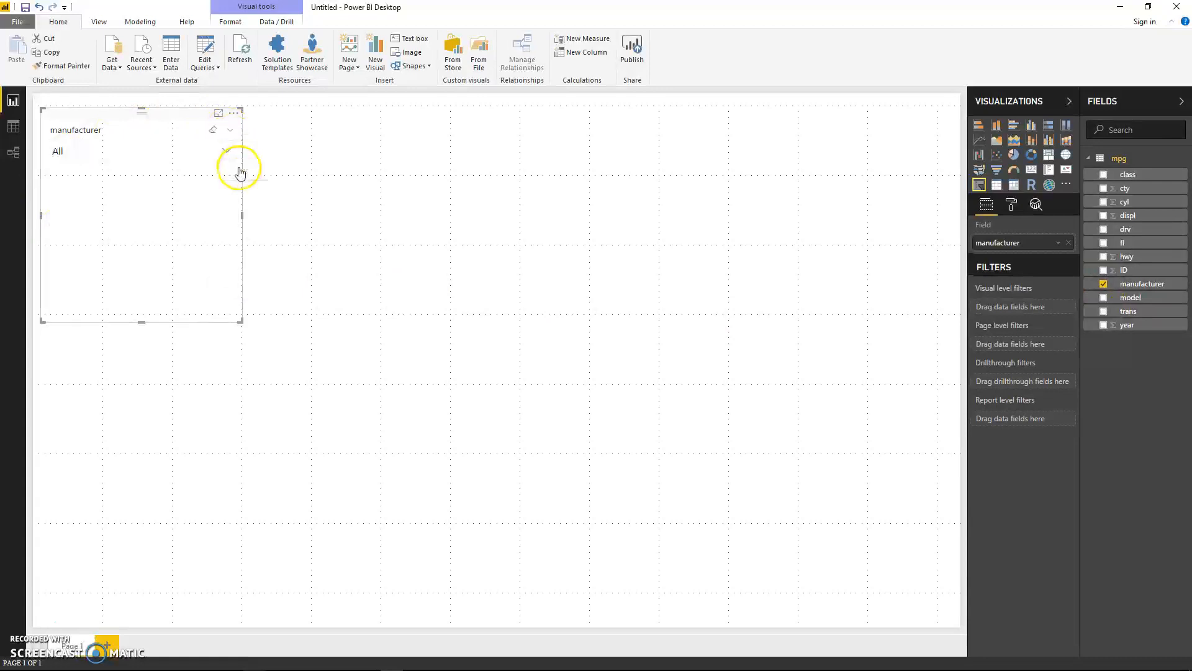
# Step: Shorten the manufacturer slicer to fit its collapsed dropdown and turn on its border
pyautogui.click(226, 150)
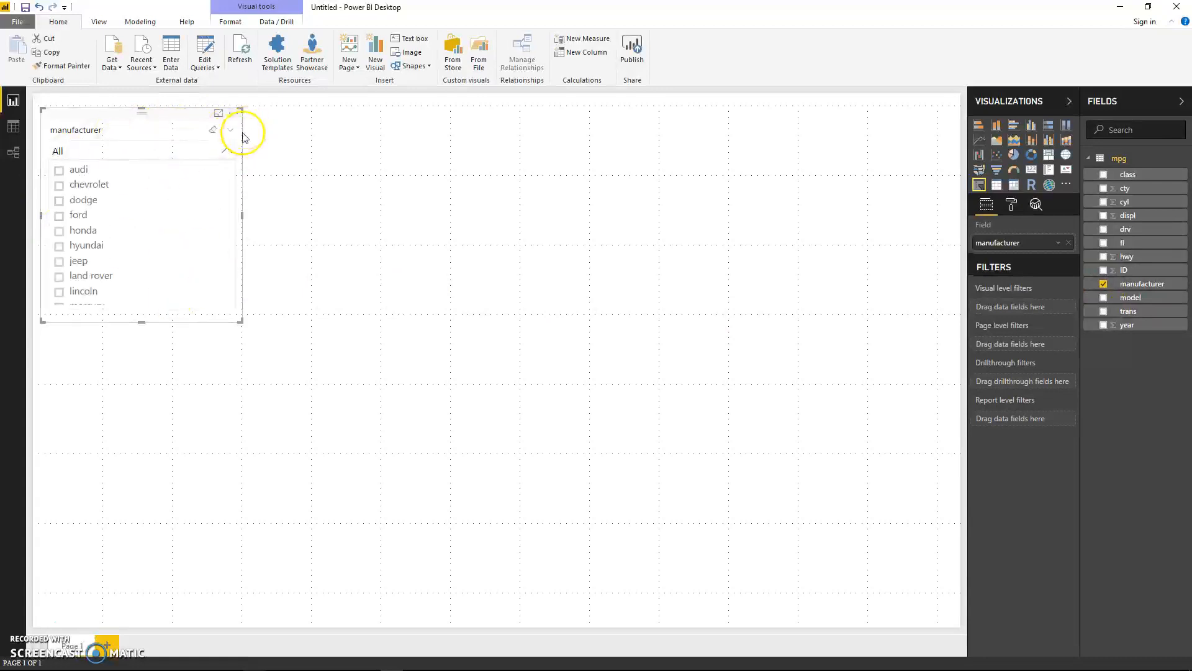
pyautogui.click(227, 151)
pyautogui.moveTo(144, 322); pyautogui.dragTo(135, 176)
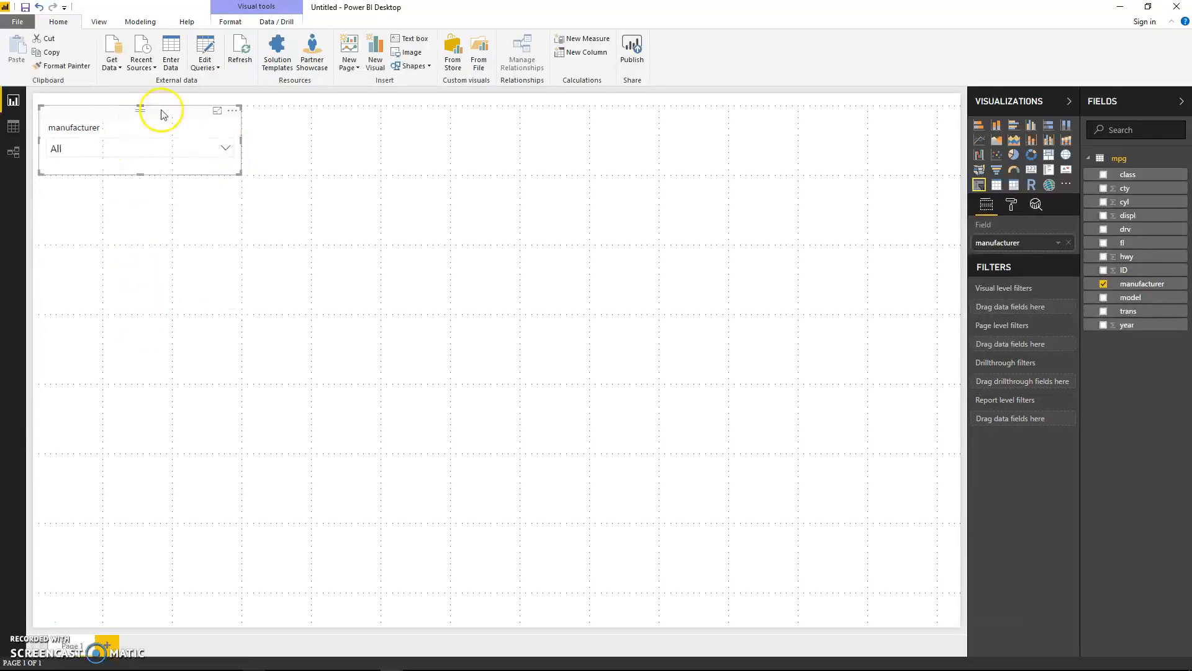
pyautogui.click(1011, 205)
pyautogui.click(1060, 385)
pyautogui.click(125, 246)
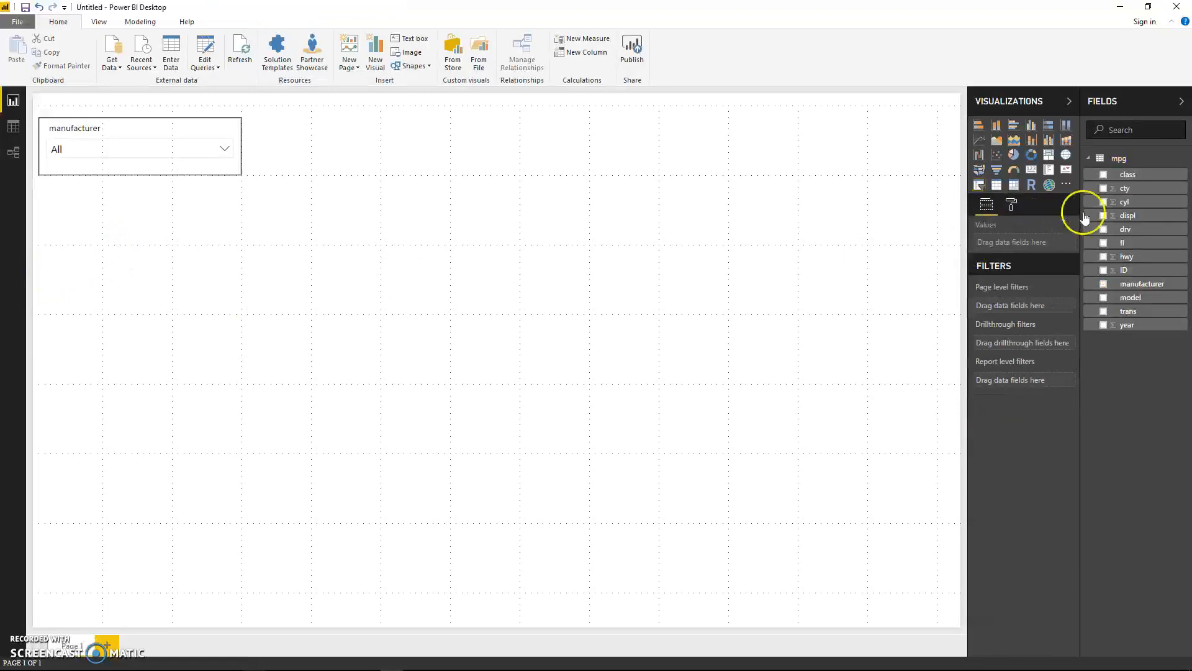
# Step: Add a table with manufacturer, cty and hwy below the slicer and make it tall enough for every manufacturer
pyautogui.click(998, 184)
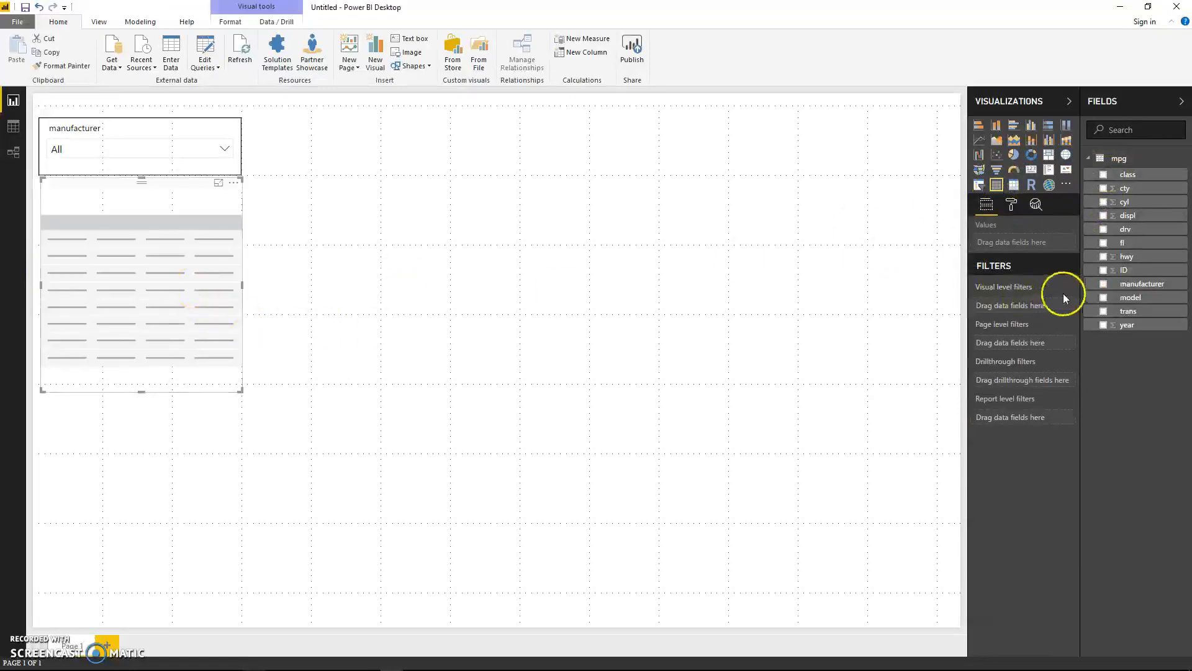
pyautogui.click(1103, 283)
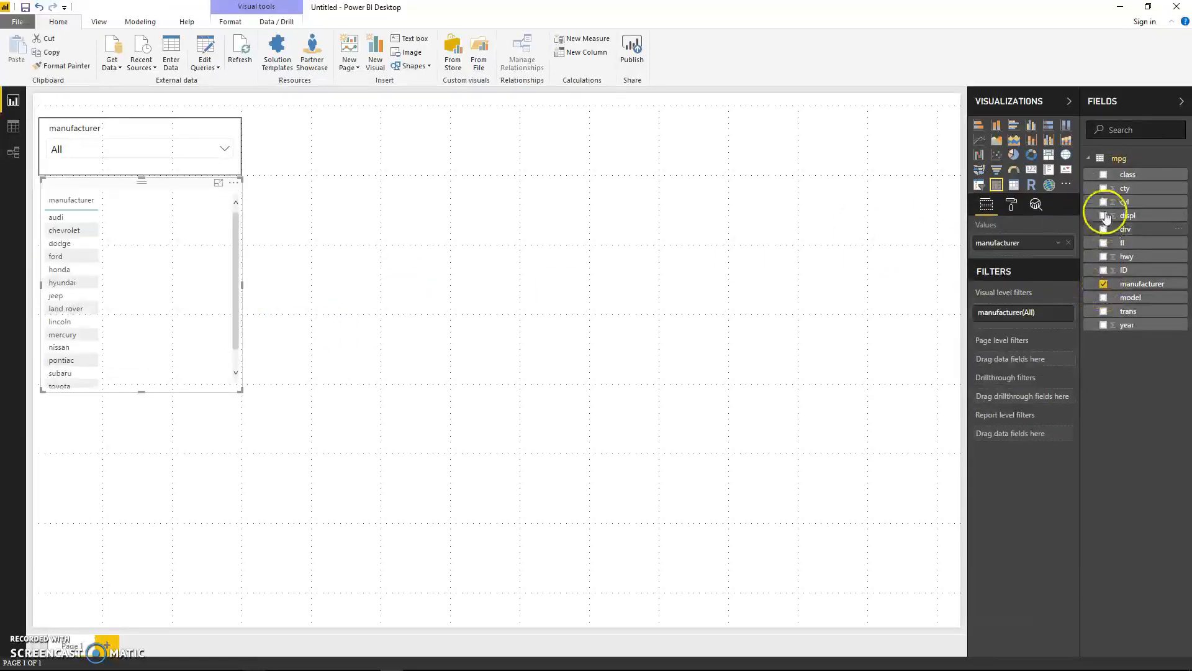
pyautogui.click(1103, 188)
pyautogui.click(1103, 257)
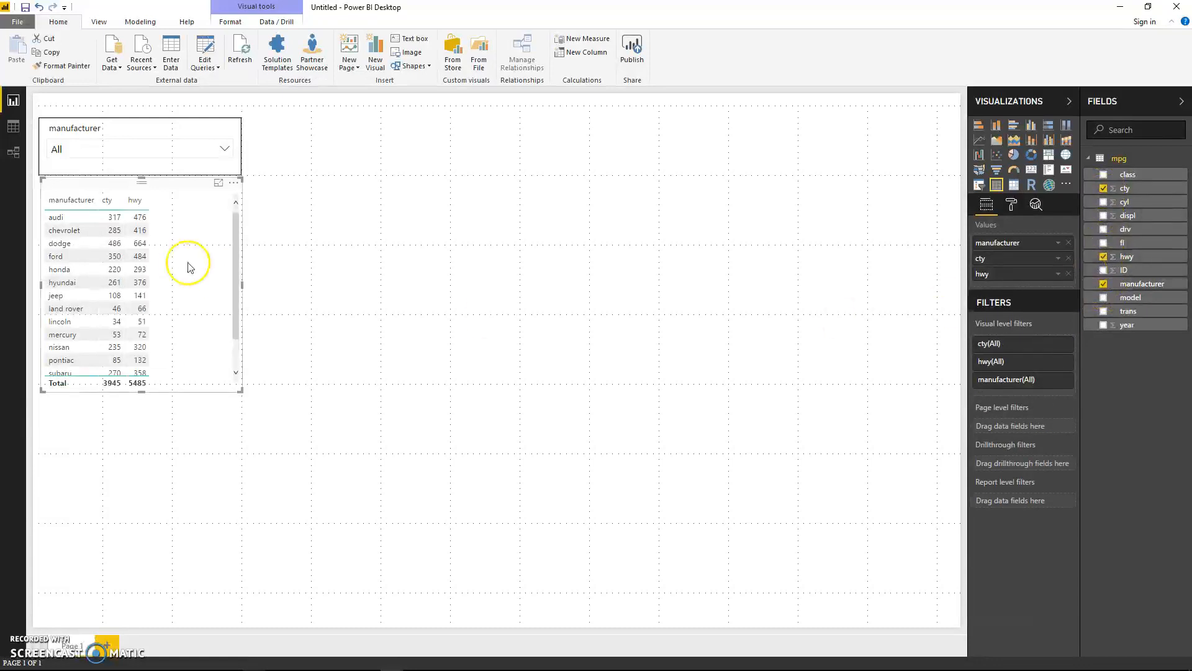
pyautogui.moveTo(241, 391); pyautogui.dragTo(236, 442)
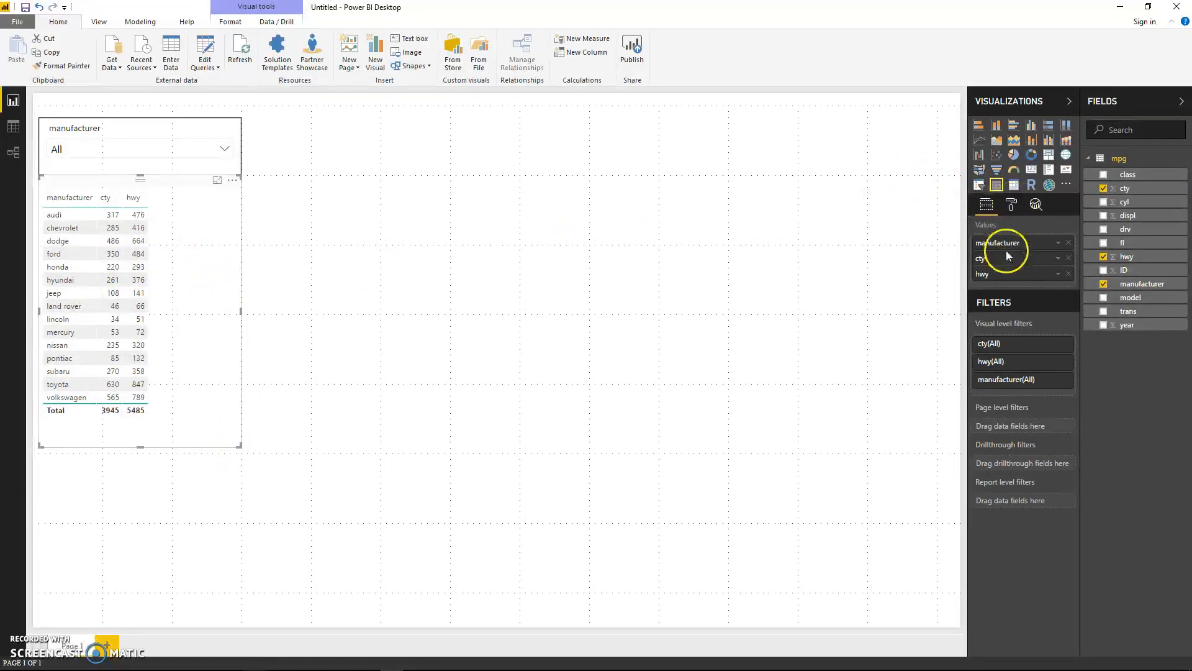
# Step: Summarize both the cty and hwy values in the table by Average
pyautogui.click(1058, 257)
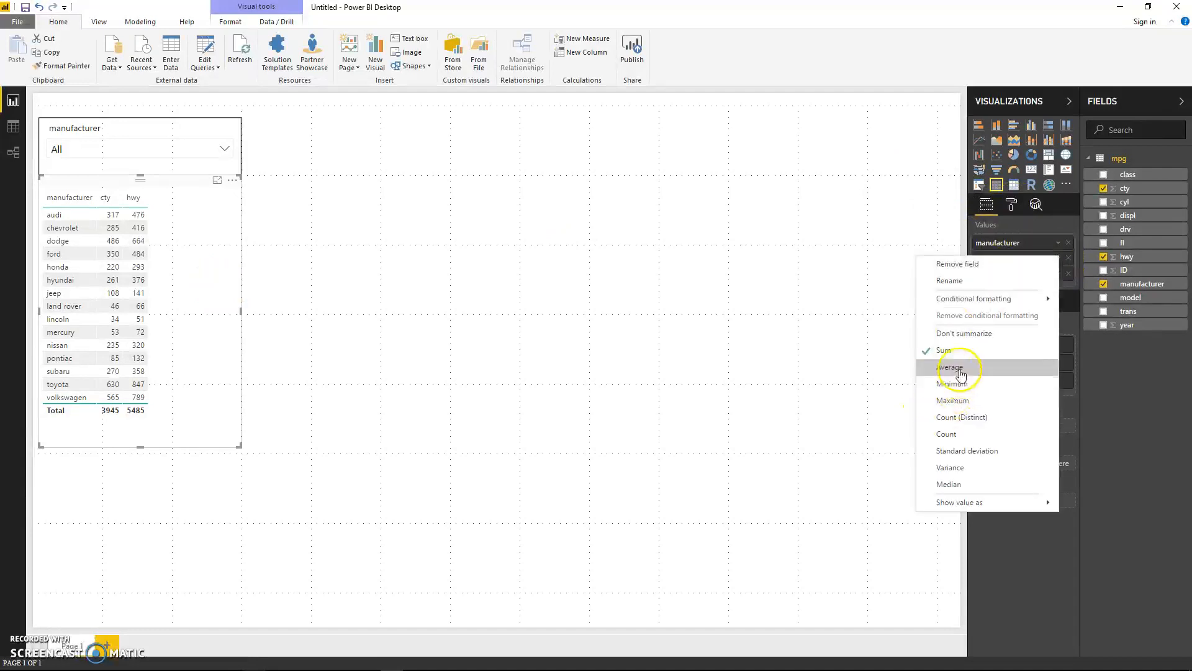
pyautogui.click(961, 375)
pyautogui.click(1058, 273)
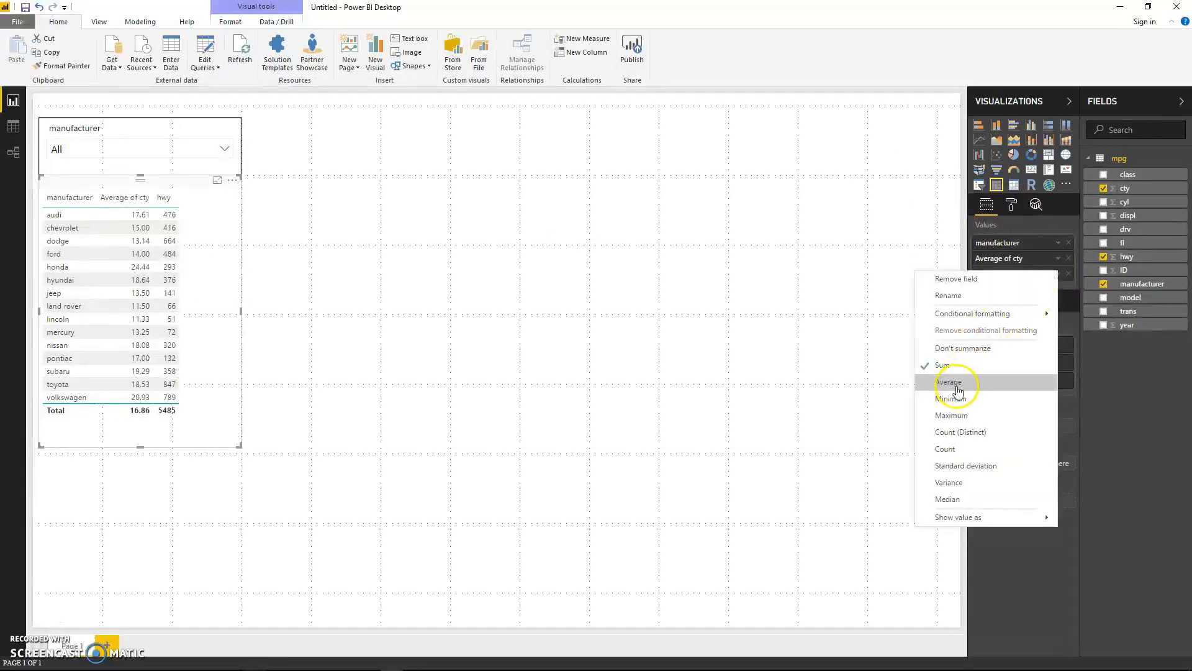
pyautogui.click(958, 387)
# Step: Rename the table's Average of cty value to "avg cty mileage"
pyautogui.click(1058, 258)
pyautogui.click(988, 277)
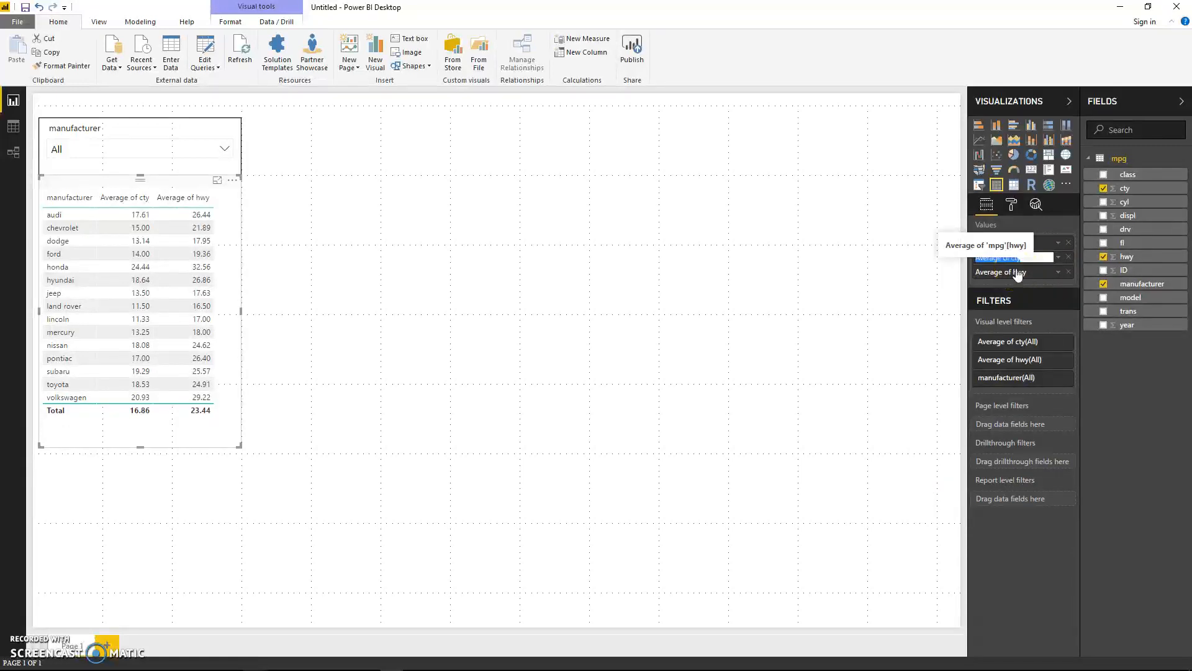
pyautogui.click(919, 318)
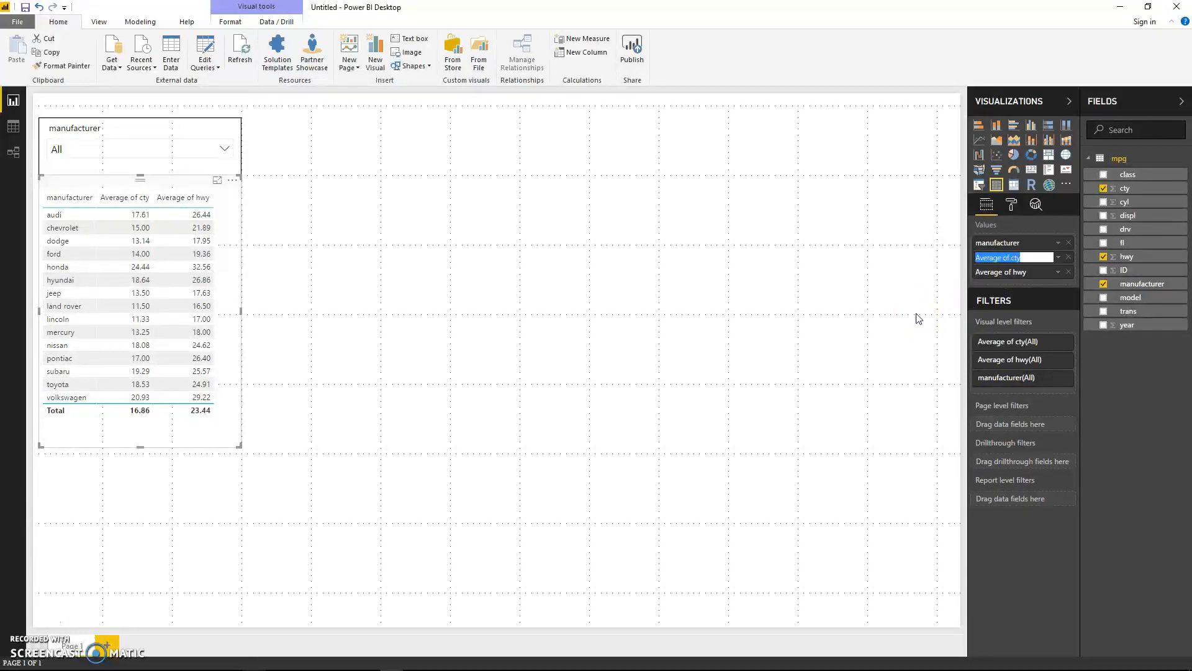
pyautogui.write('avg cty mileage')
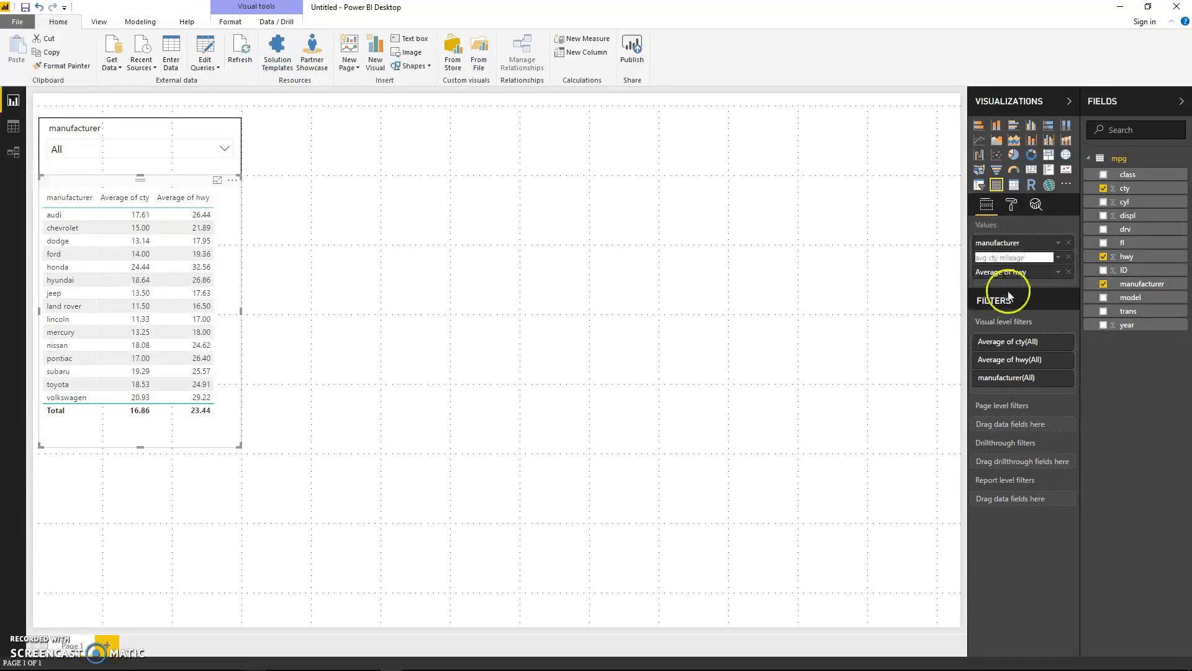
# Step: Rename the table's Average of hwy value to "avg hwy mileage"
pyautogui.click(1060, 272)
pyautogui.click(1056, 279)
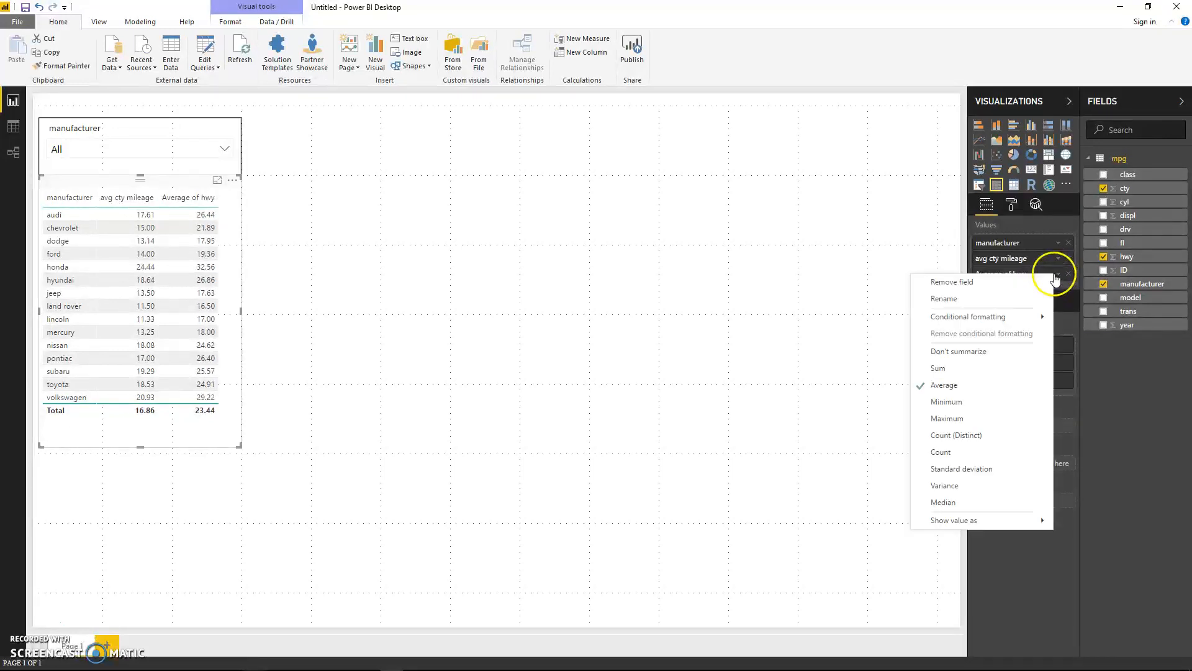
pyautogui.click(984, 298)
pyautogui.write('avg hwy mileage')
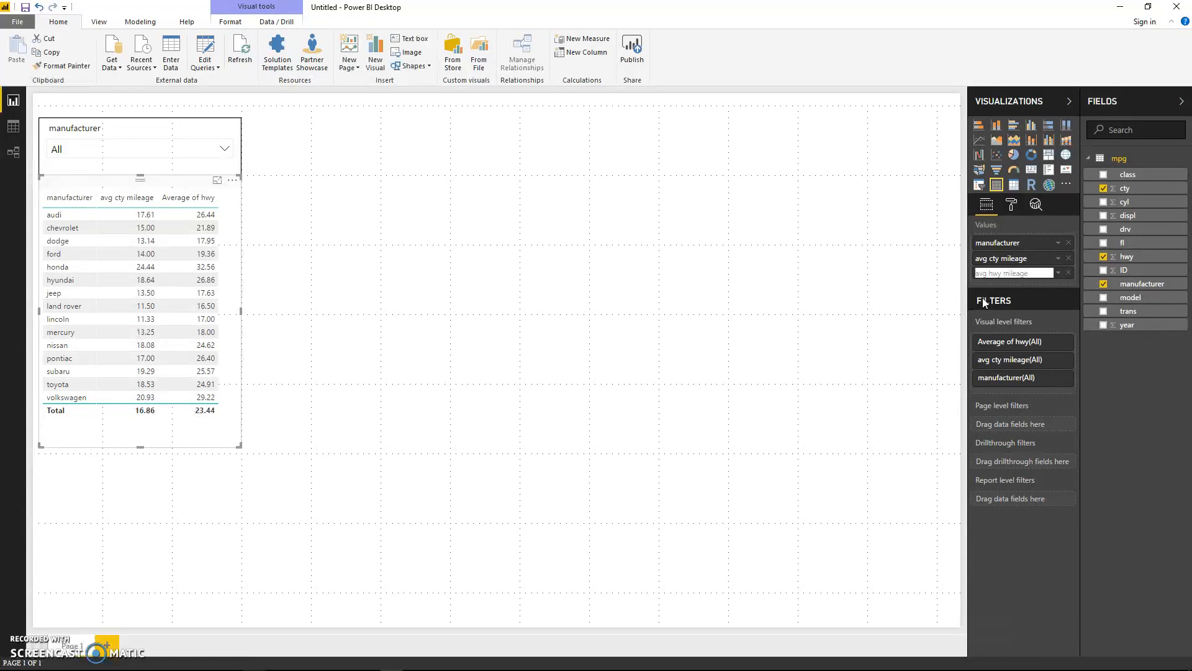
pyautogui.press('Return')
# Step: Turn on the border of the average mileage table
pyautogui.click(258, 229)
pyautogui.click(232, 198)
pyautogui.click(1011, 205)
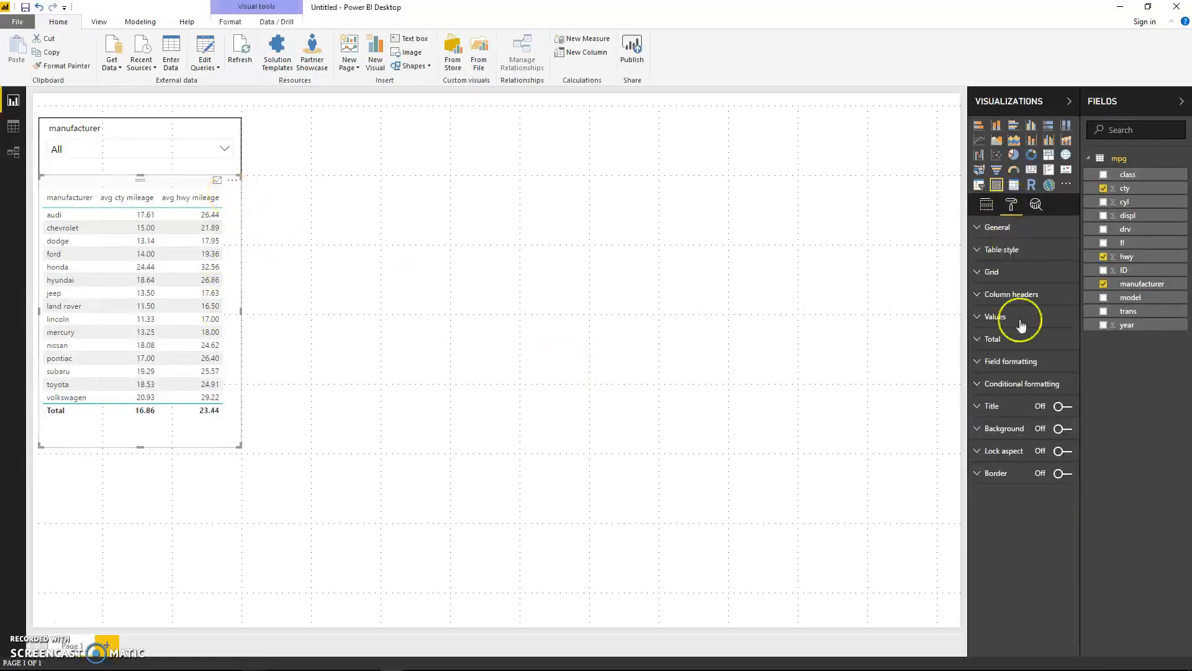
pyautogui.click(375, 321)
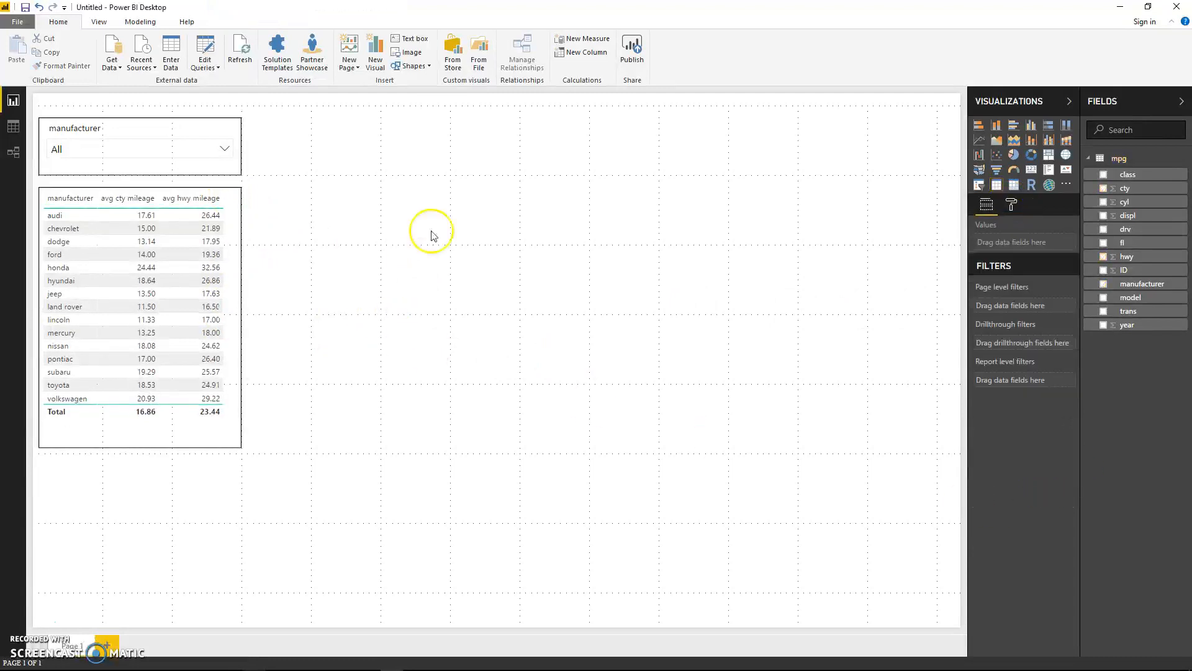
# Step: Add an R script visual and place it on the empty canvas beside the slicer and table
pyautogui.click(1031, 185)
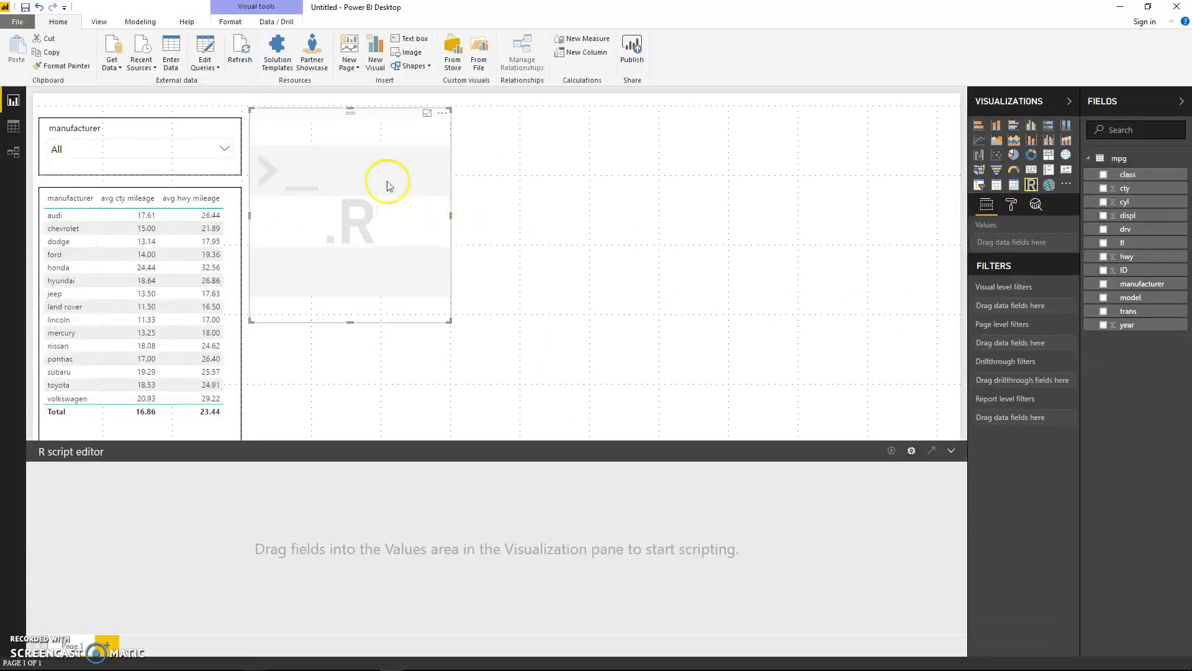
pyautogui.moveTo(393, 119); pyautogui.dragTo(477, 122)
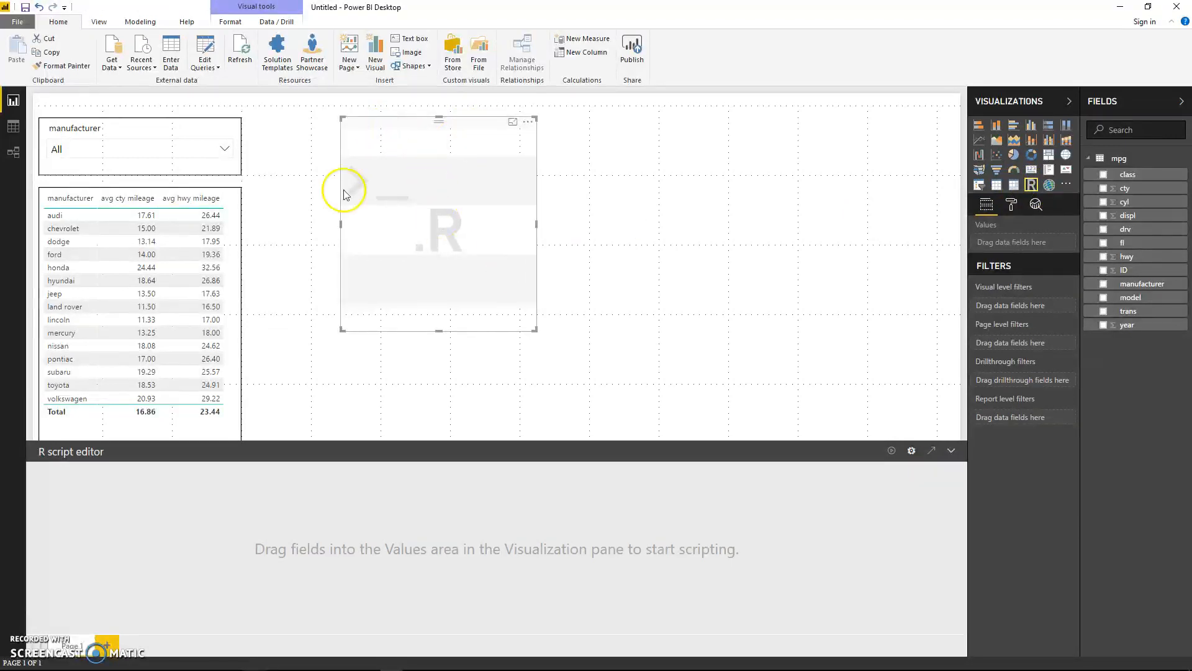
# Step: In the R scripting options, choose G:\R\R-3.3.2 as the R home directory, keep R Studio as the IDE, and accept the settings
pyautogui.click(17, 21)
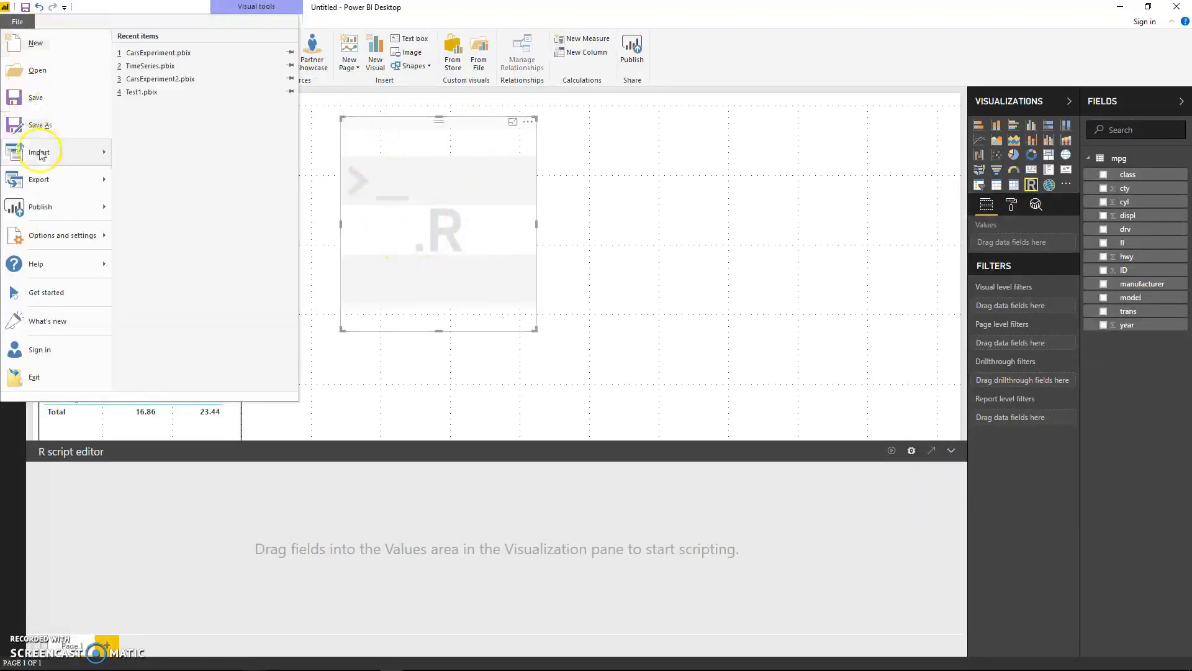
pyautogui.moveTo(60, 231)
pyautogui.click(164, 67)
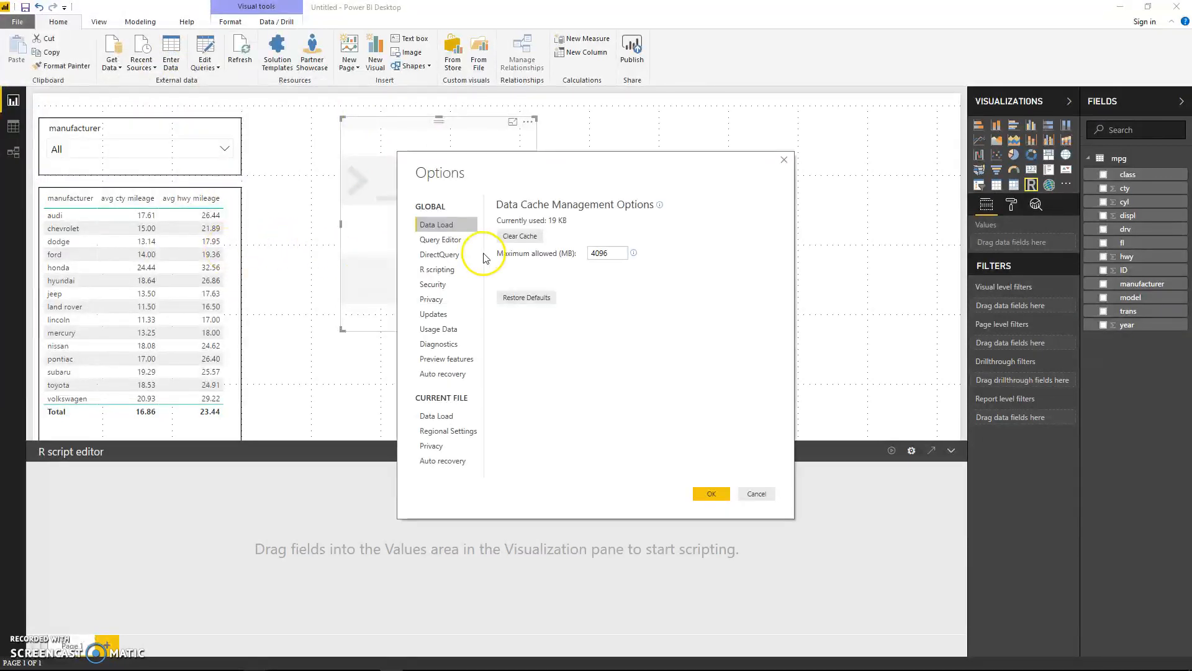
pyautogui.click(437, 269)
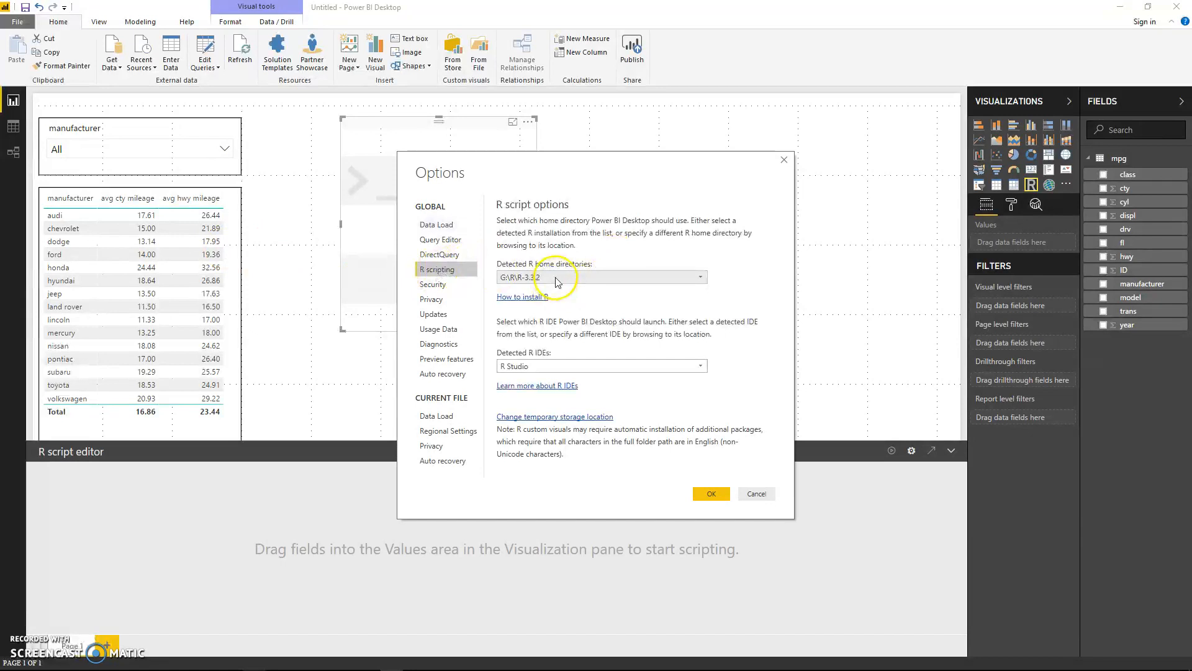
pyautogui.click(683, 277)
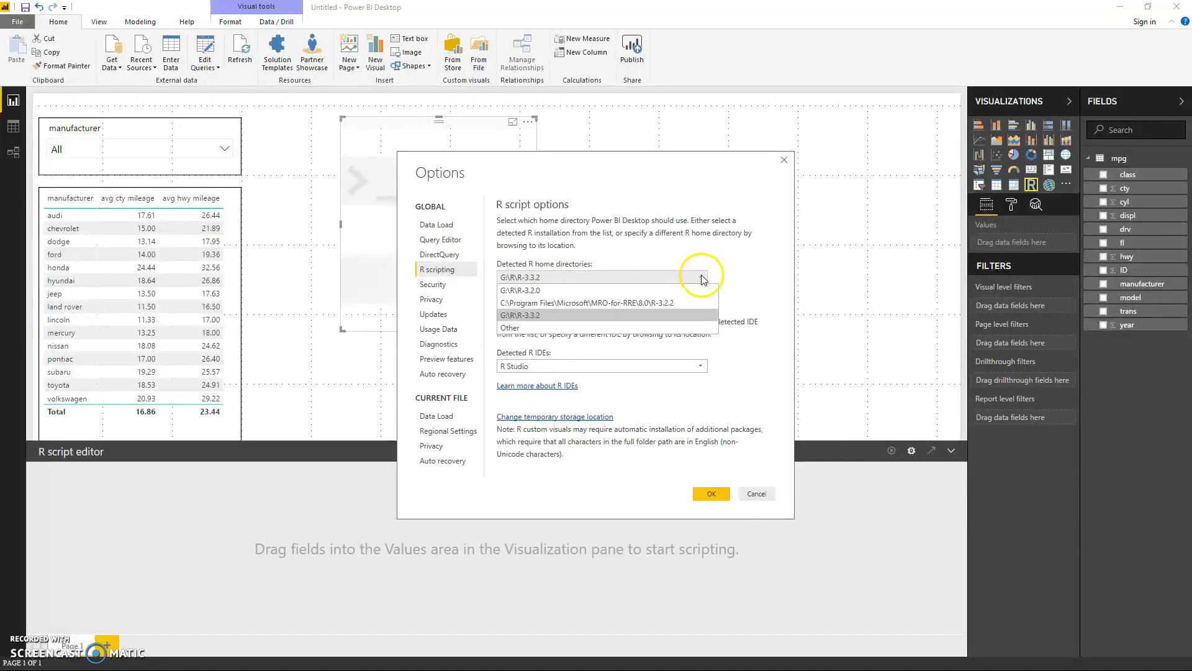
pyautogui.click(534, 317)
pyautogui.click(539, 317)
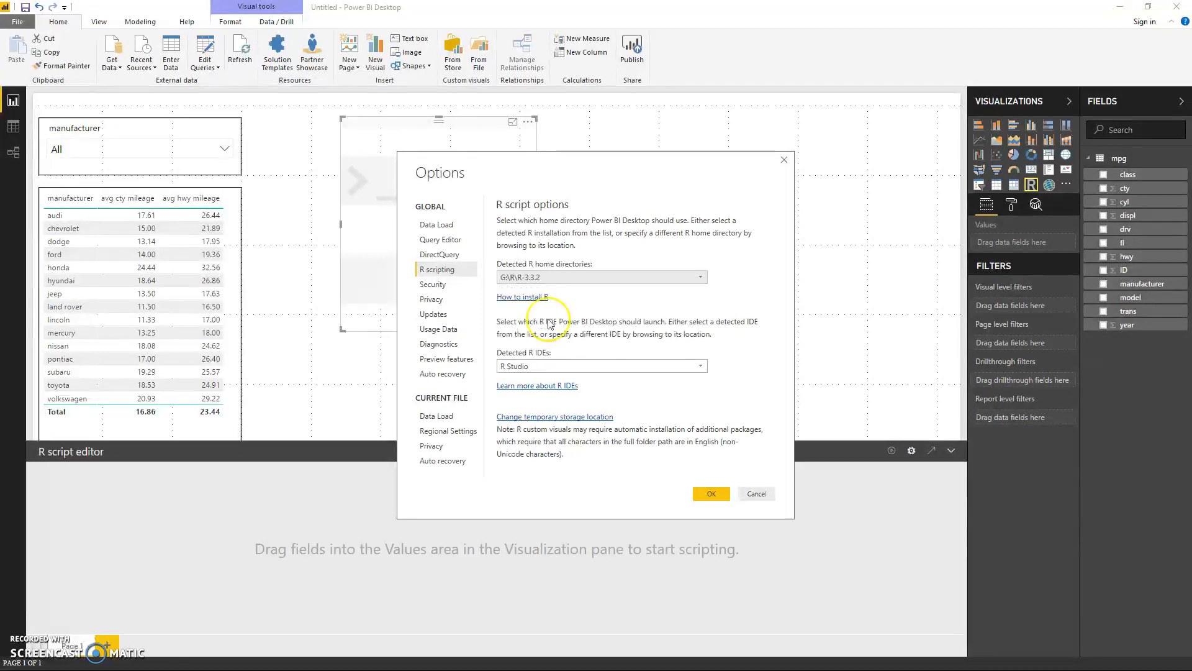
pyautogui.click(557, 367)
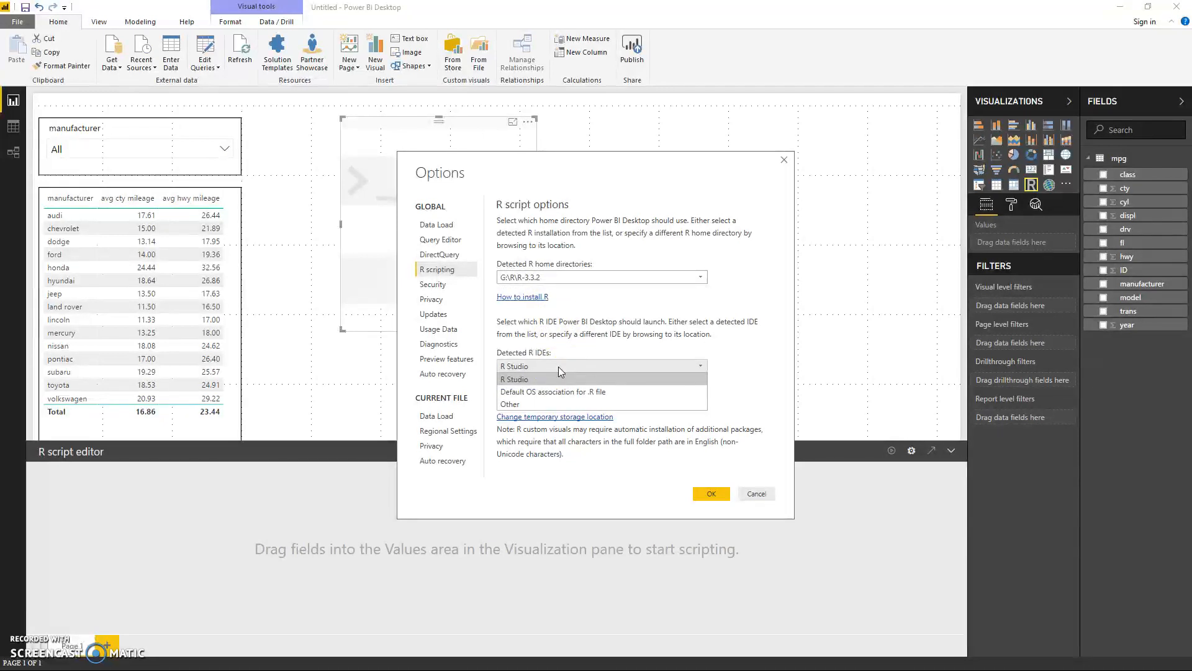
pyautogui.click(558, 366)
pyautogui.click(724, 495)
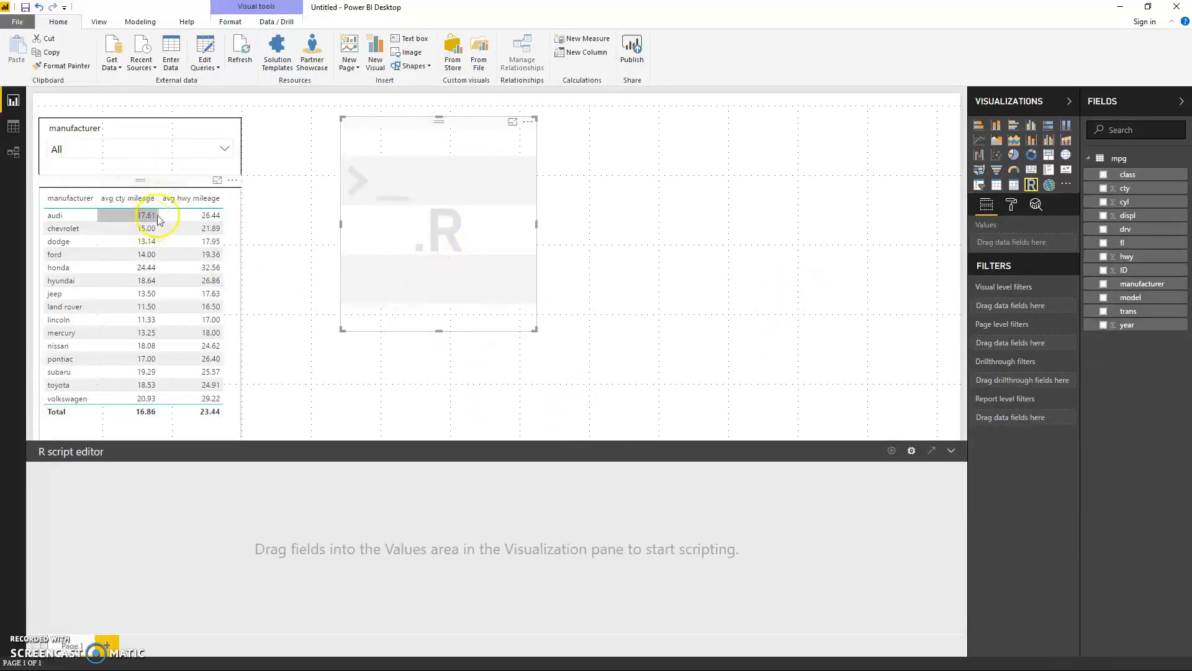
# Step: Add the manufacturer, cty, hwy and ID fields to the R visual's values
pyautogui.click(1105, 285)
pyautogui.click(1103, 188)
pyautogui.click(1103, 257)
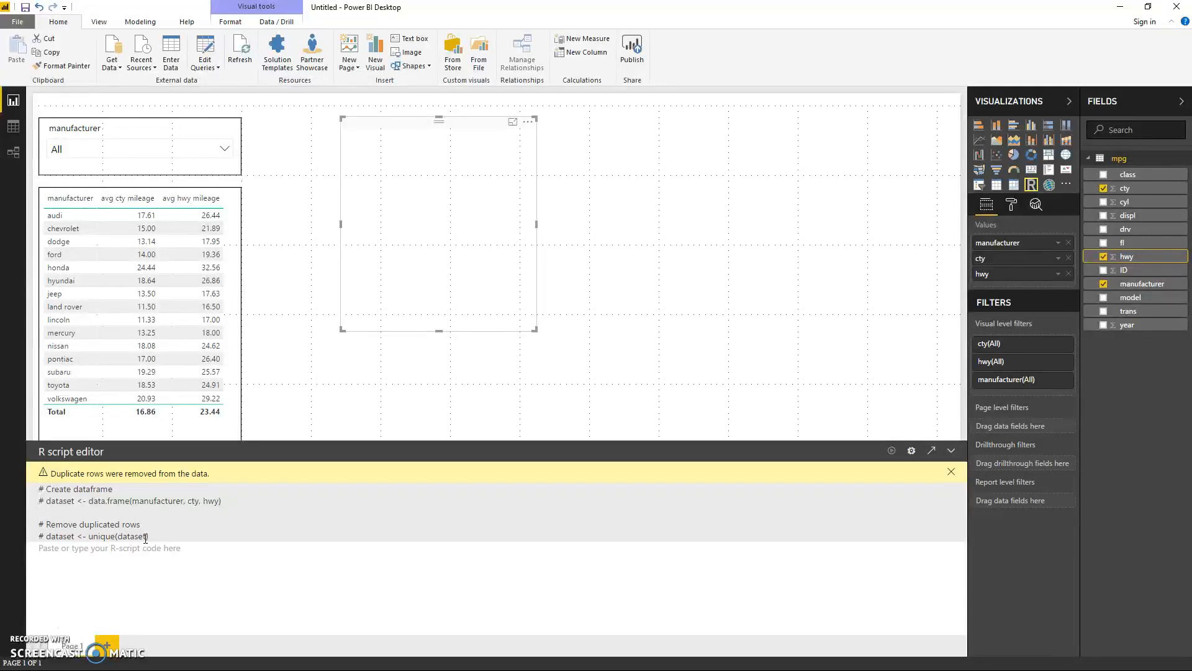
pyautogui.click(1103, 271)
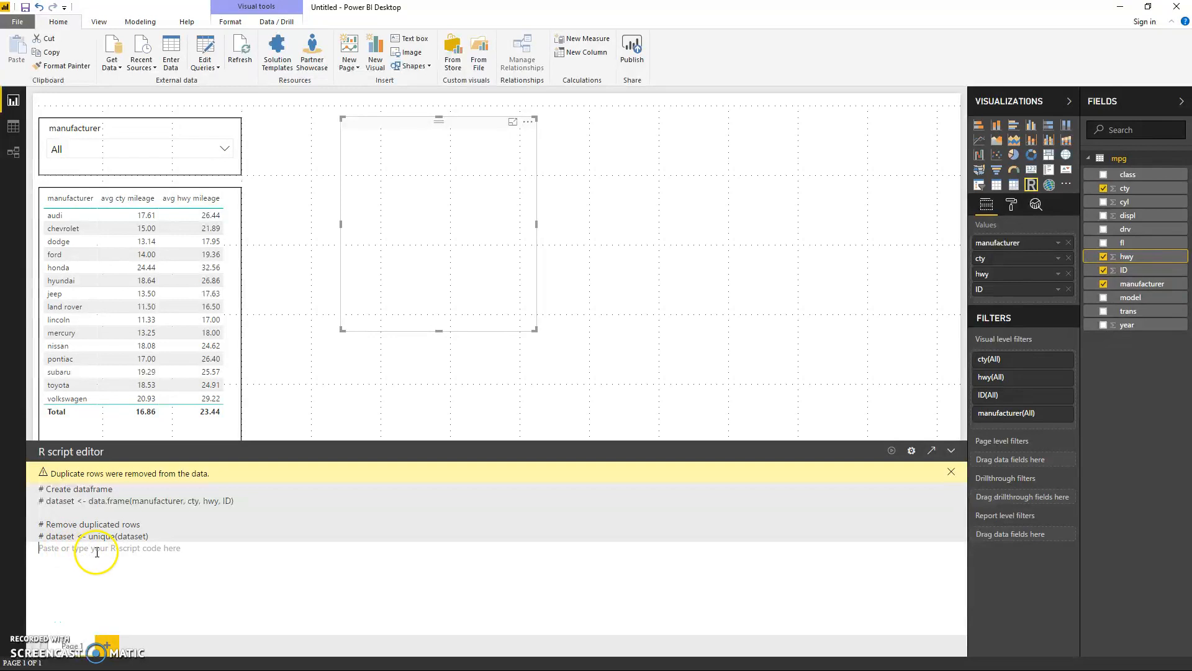
# Step: Start the R script with the line "library(gridExtra) # Displaying data onto Power BI Desktop"
pyautogui.click(184, 554)
pyautogui.write('libra')
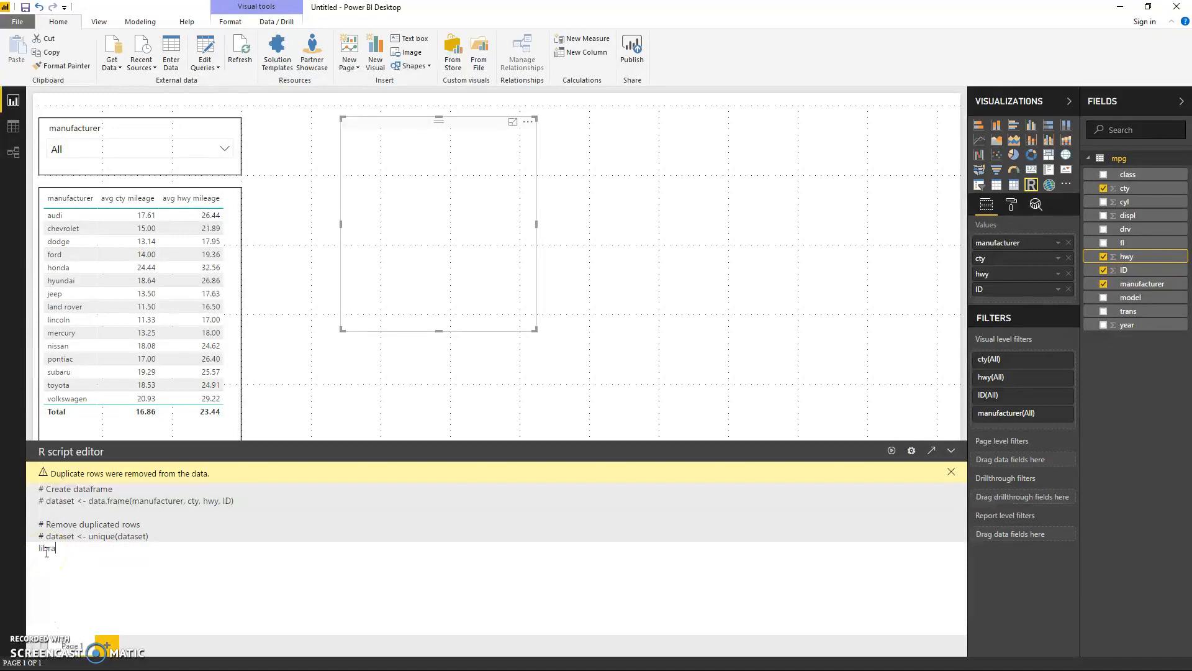
pyautogui.write('ry(gridExtra) # Displaying data onto Power BI Desktop')
pyautogui.press('Return')
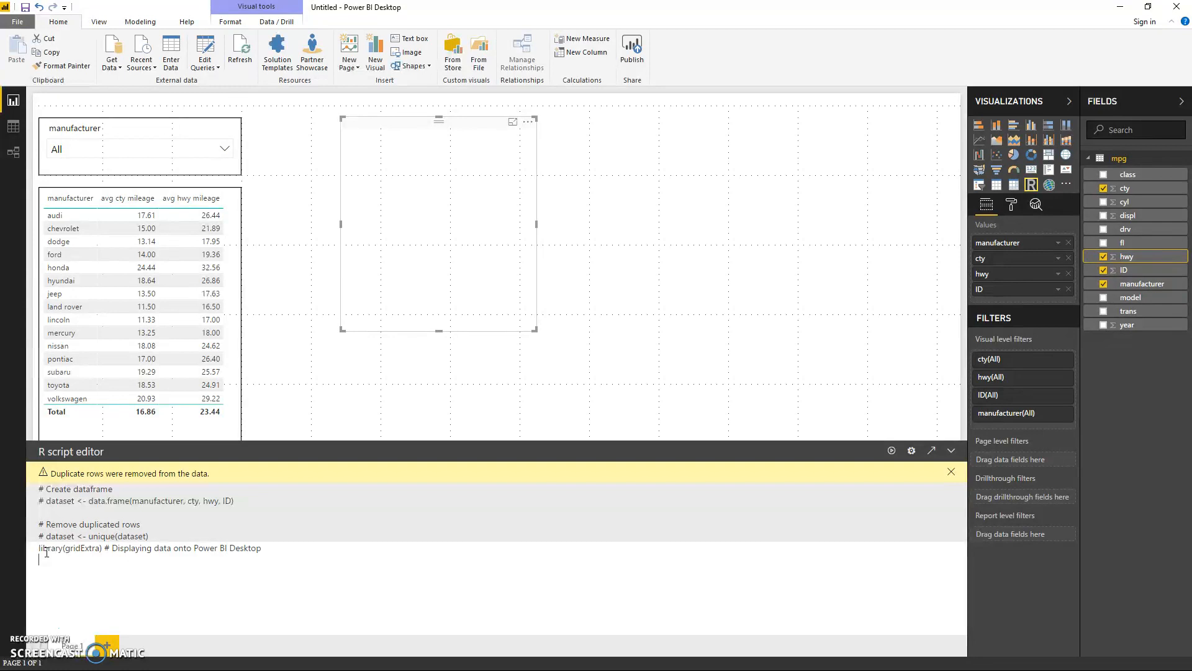
# Step: Add a second script line reading "library(dplyr) # For data munging"
pyautogui.write('libry(')
pyautogui.write('dplyr)')
pyautogui.write('ar')
pyautogui.write(' #')
pyautogui.write(' For data m')
pyautogui.write('unging')
# Step: Begin the df1 assignment by grouping dataset by manufacturer and piping it onward: "df1 <- group_by(dataset, manufacturer) %>% summarise"
pyautogui.write('df')
pyautogui.write('1 <')
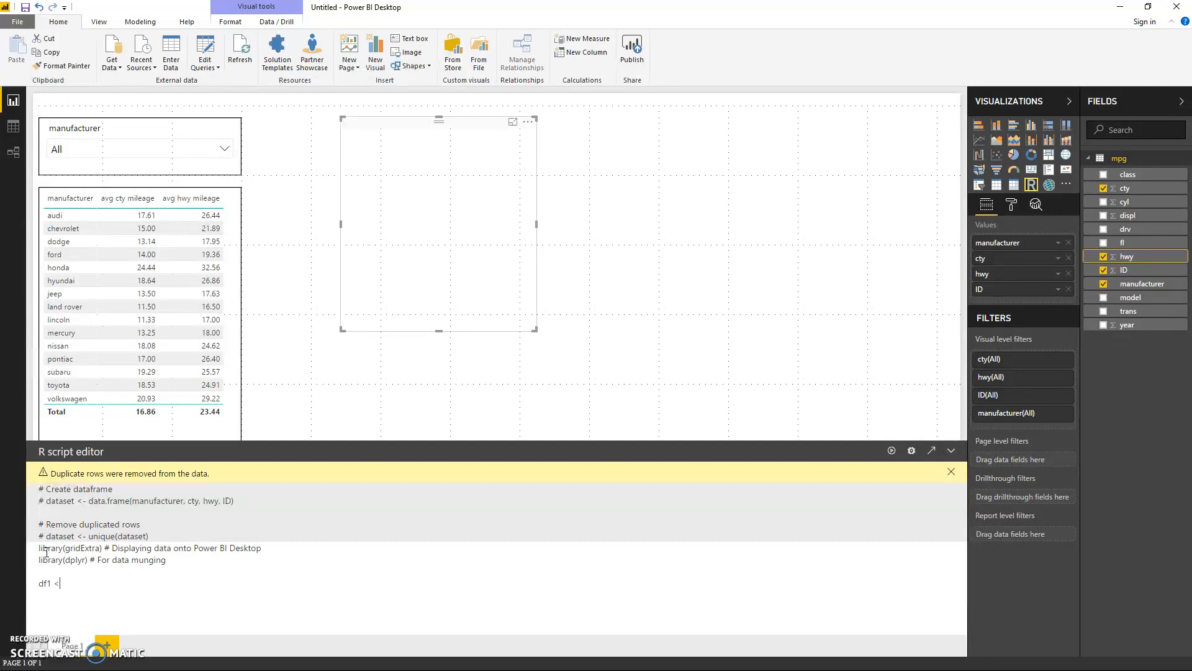
pyautogui.write('- group_by(dataset')
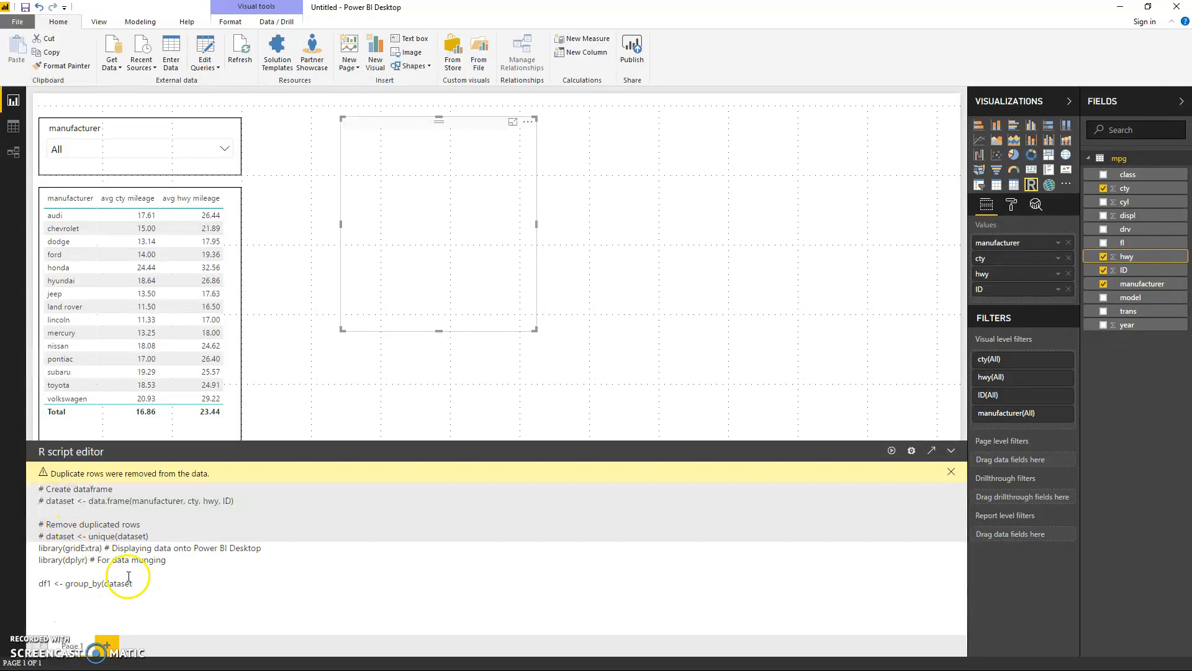
pyautogui.write(', manufacturer) %>% summarise')
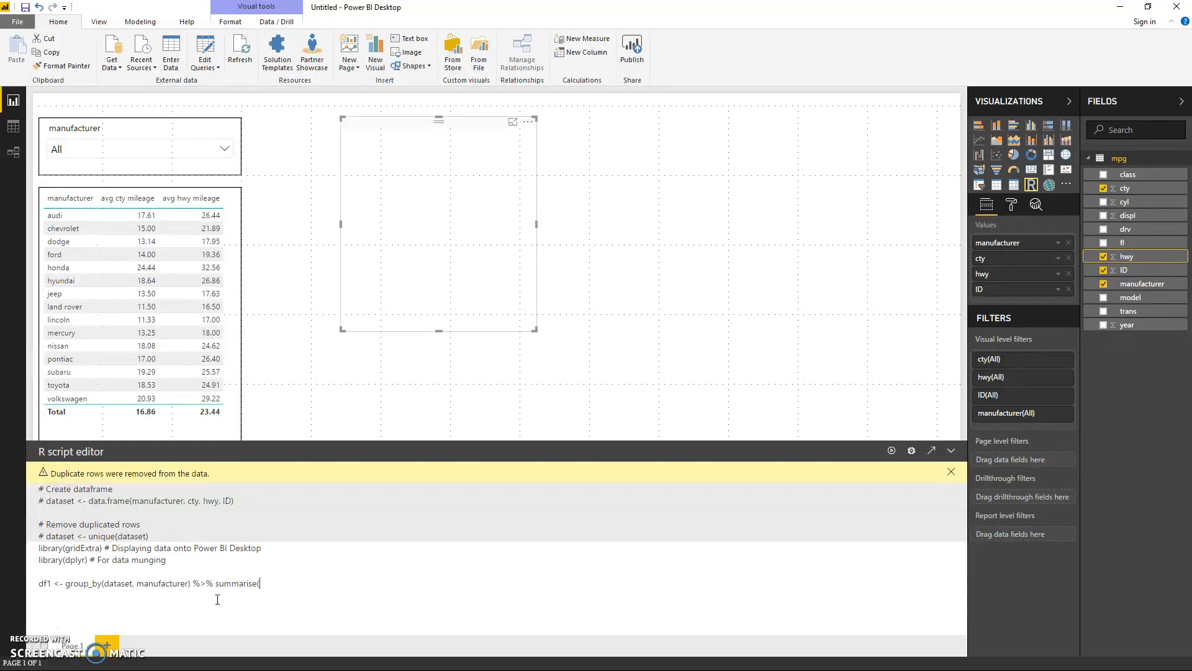
# Step: Complete summarise with the arguments ('avg cty mileage' = mean(cty), 'avg hwy mileage' = mean(hwy))
pyautogui.write("('avg cty")
pyautogui.write("mileage',")
pyautogui.press('BackSpace')
pyautogui.write("= mean(cty), 'avg hwy mileage' = m")
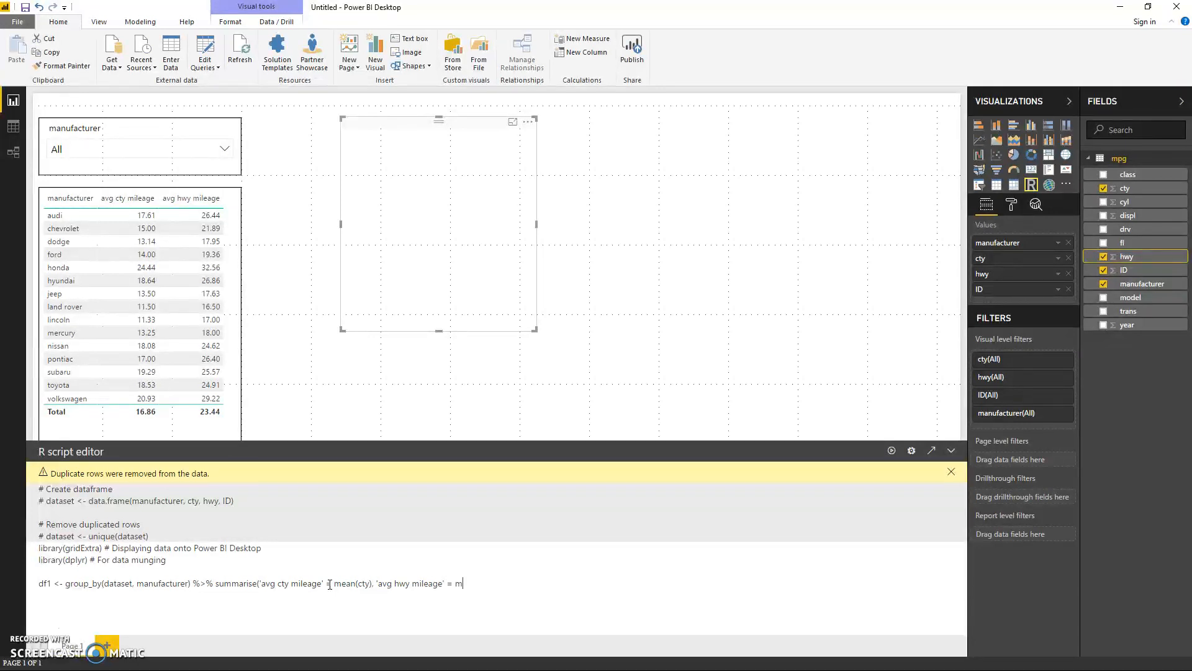
pyautogui.write('ean(hwy)')
pyautogui.press('Return')
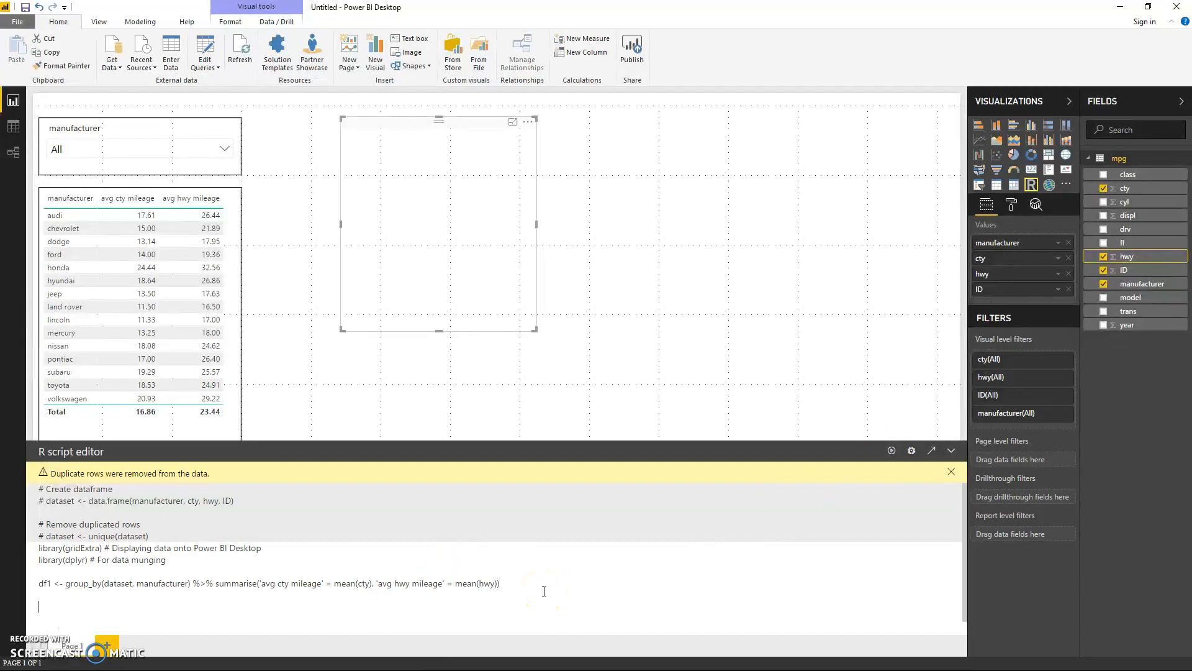
# Step: End the script with "grid.table(df1)" to draw the summary as a table
pyautogui.write('grid.table(df1)')
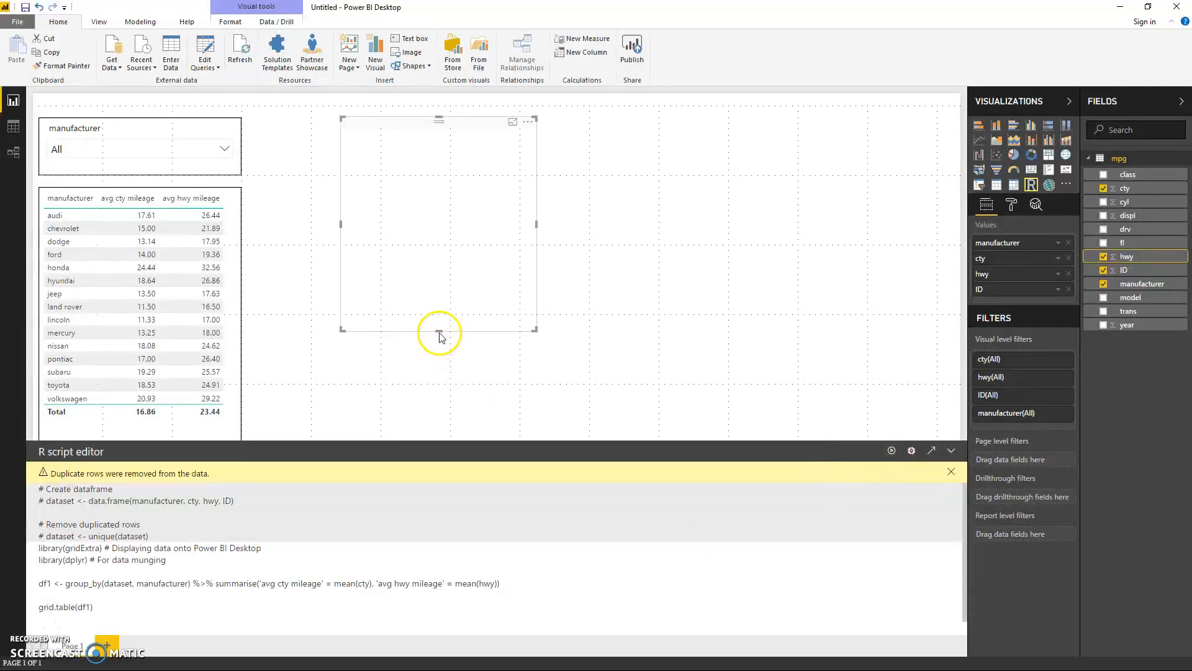
# Step: Stretch the R visual downward to just above the script editor and run its script
pyautogui.moveTo(439, 334); pyautogui.dragTo(431, 418)
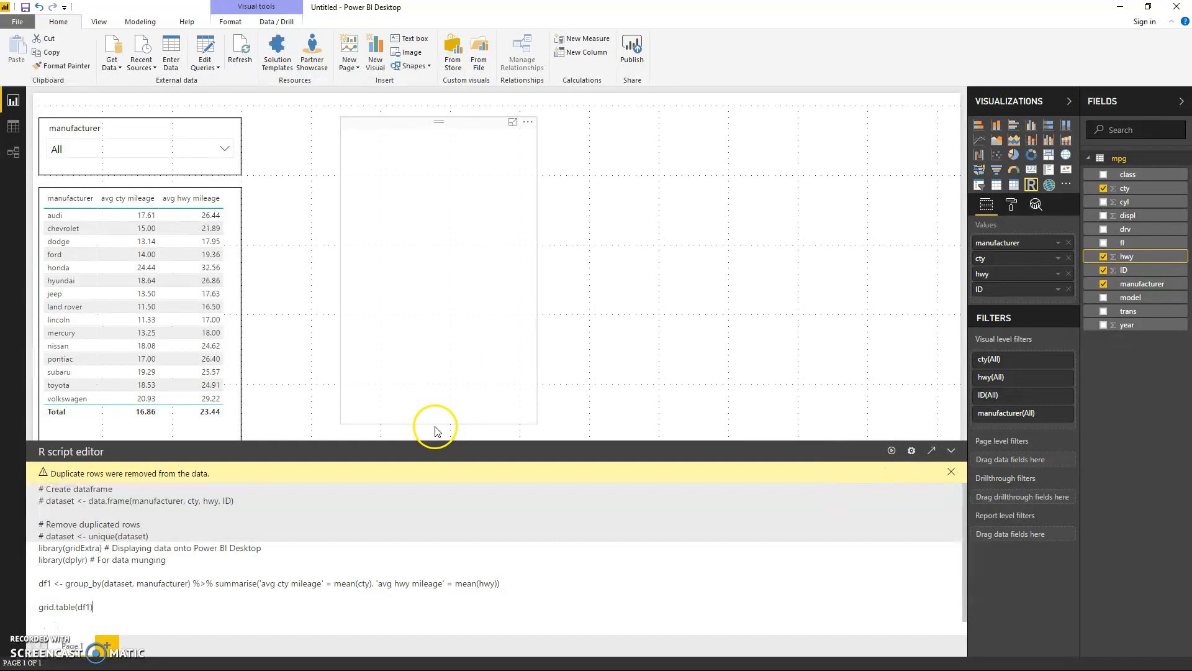
pyautogui.click(435, 427)
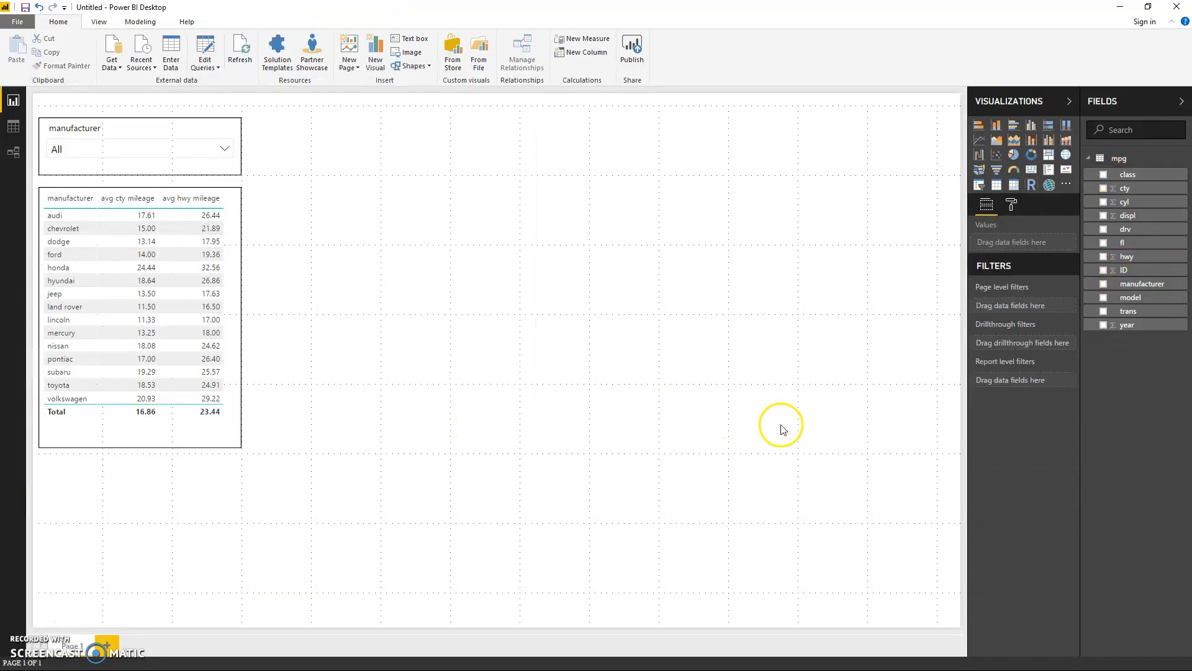
pyautogui.click(401, 339)
pyautogui.click(891, 450)
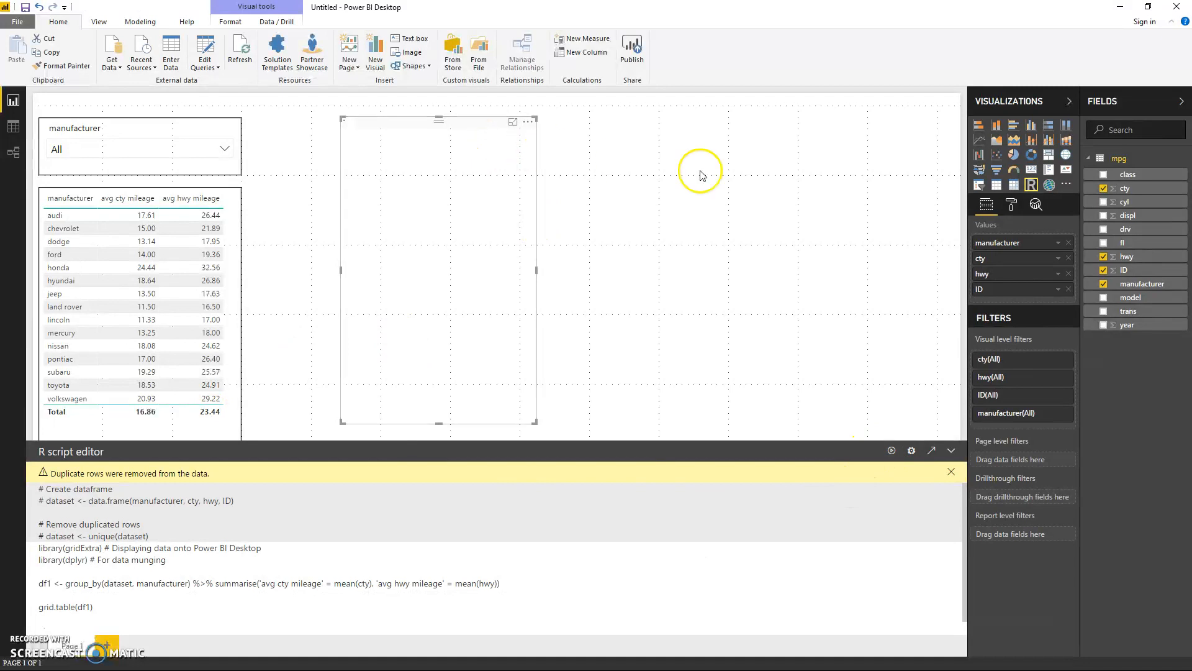
# Step: Turn on the border in the R visual's format settings
pyautogui.click(1011, 204)
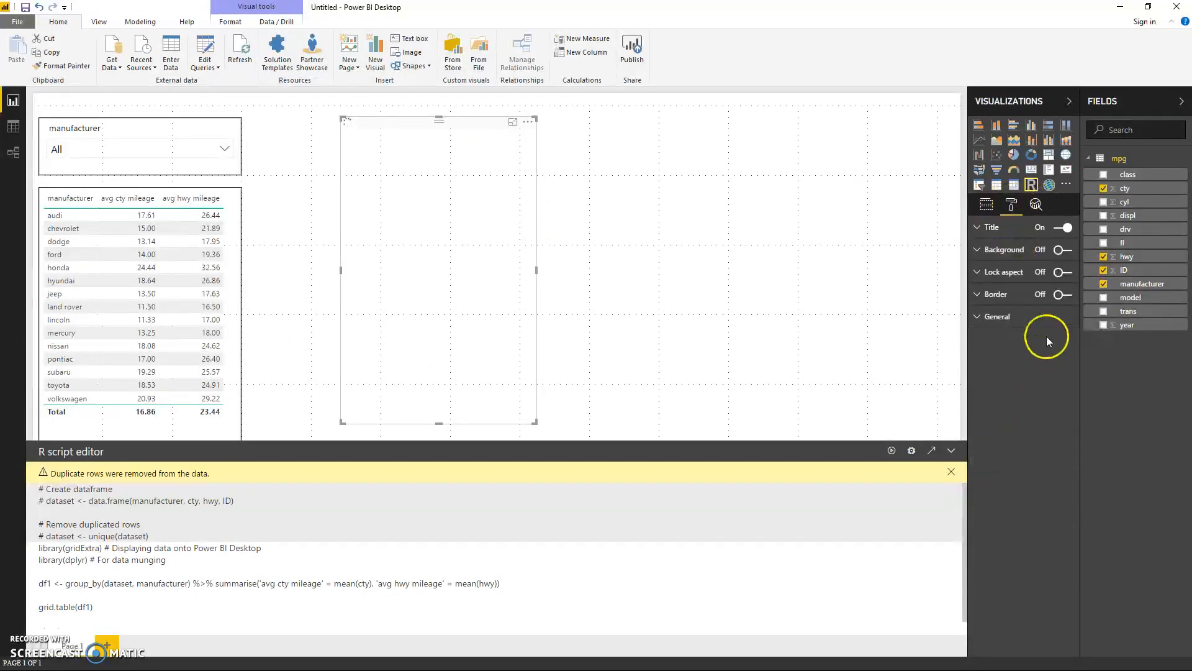
pyautogui.click(1062, 295)
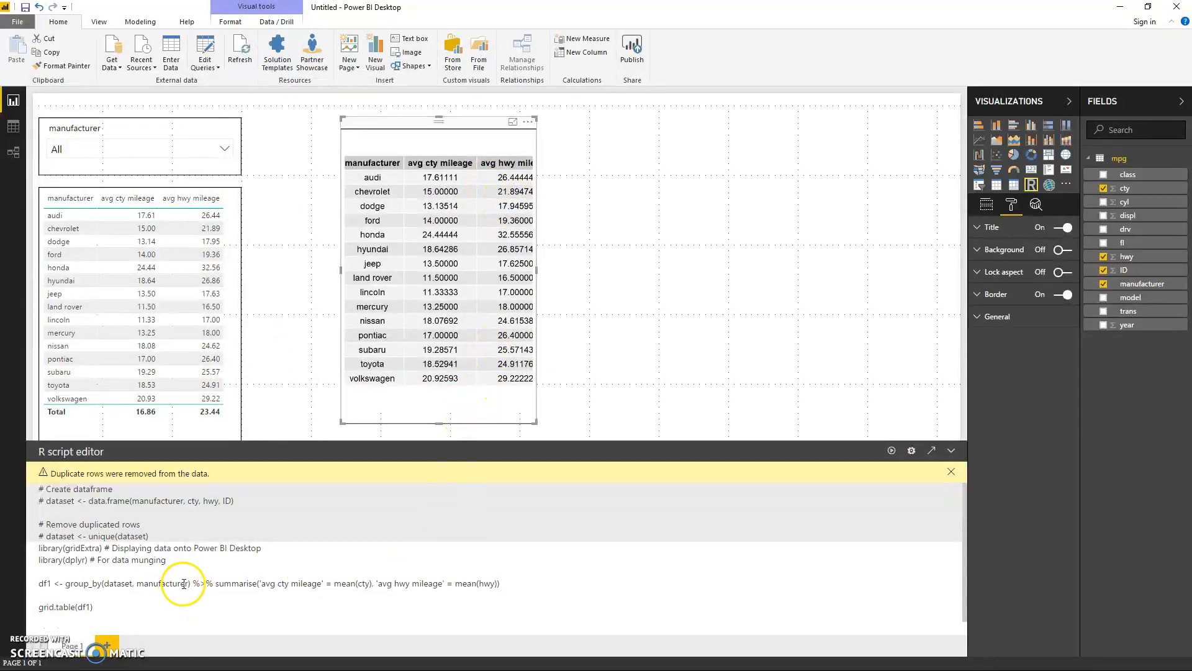
# Step: Change dataset to dataset1 inside the group_by call and run the script with this deliberate mistake
pyautogui.click(133, 583)
pyautogui.write('1')
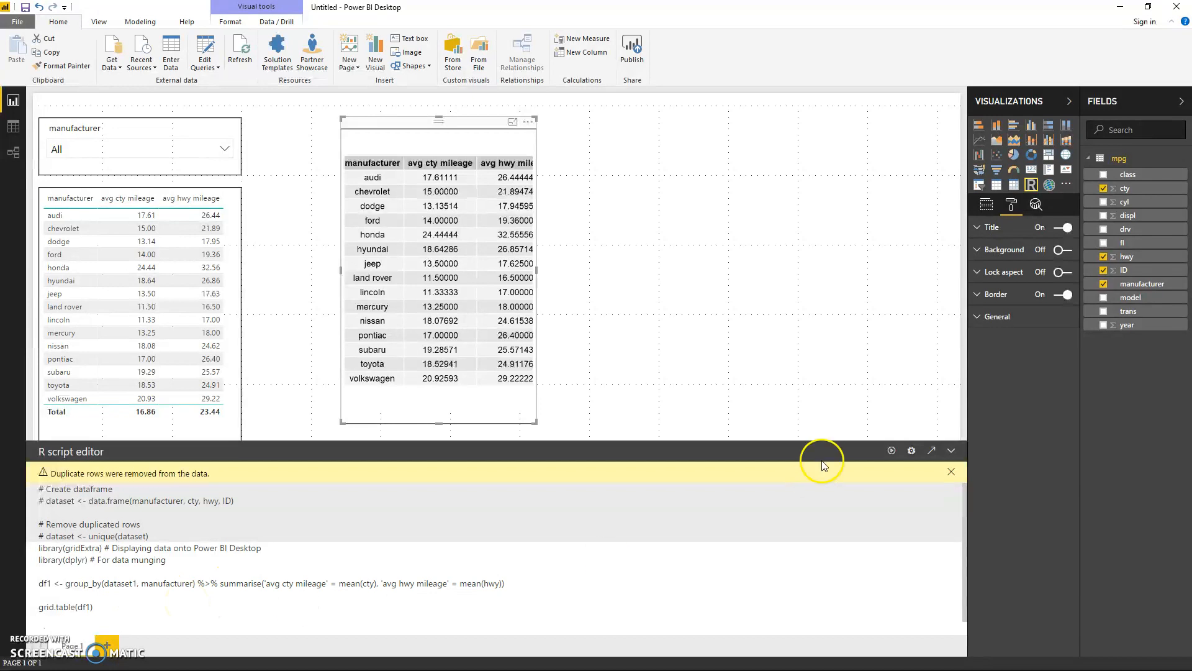
pyautogui.click(891, 450)
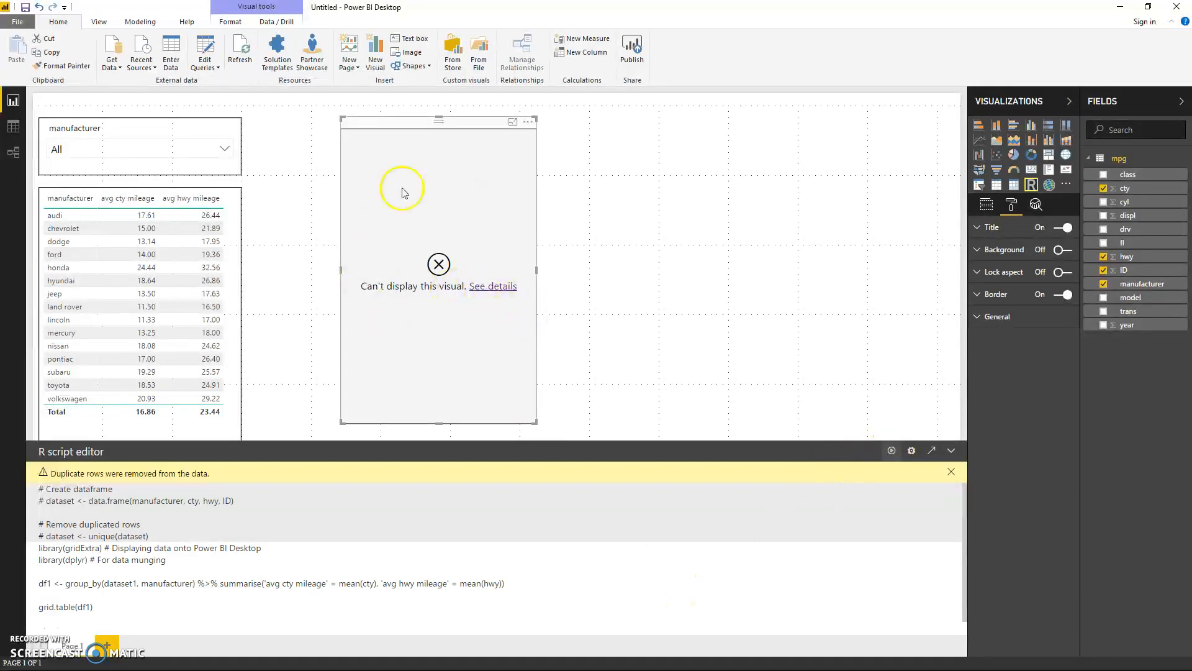
# Step: Read the R visual's error details through to the end and dismiss them
pyautogui.click(492, 288)
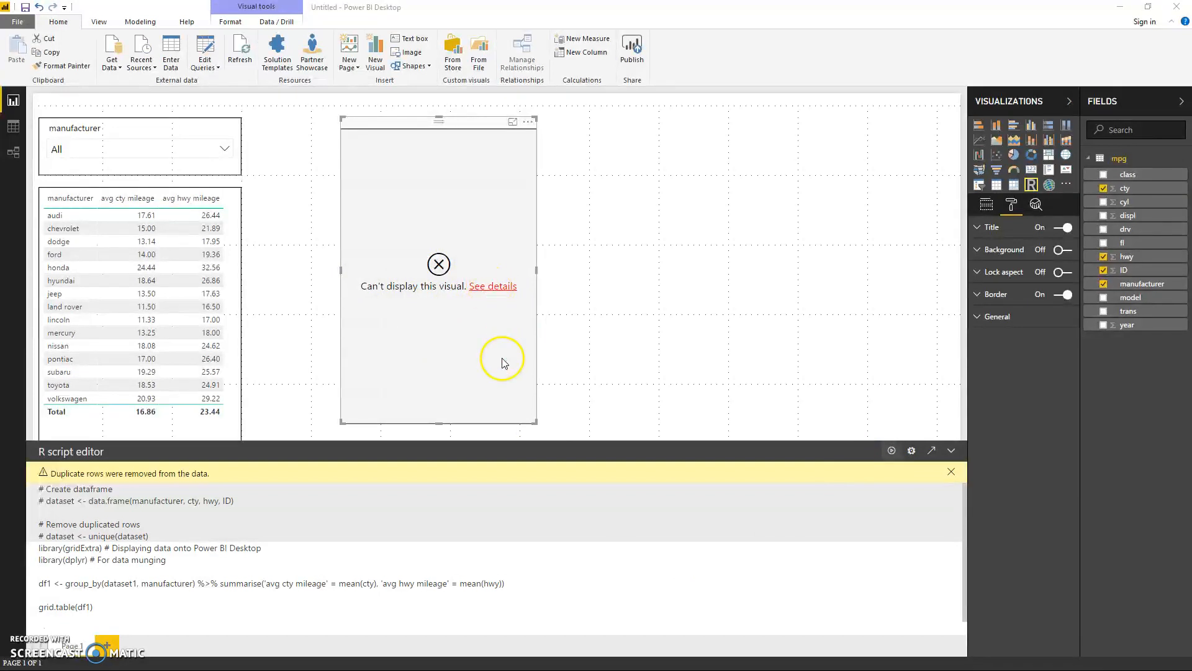
pyautogui.scroll(-1, 532, 380)
pyautogui.scroll(-1, 532, 380)
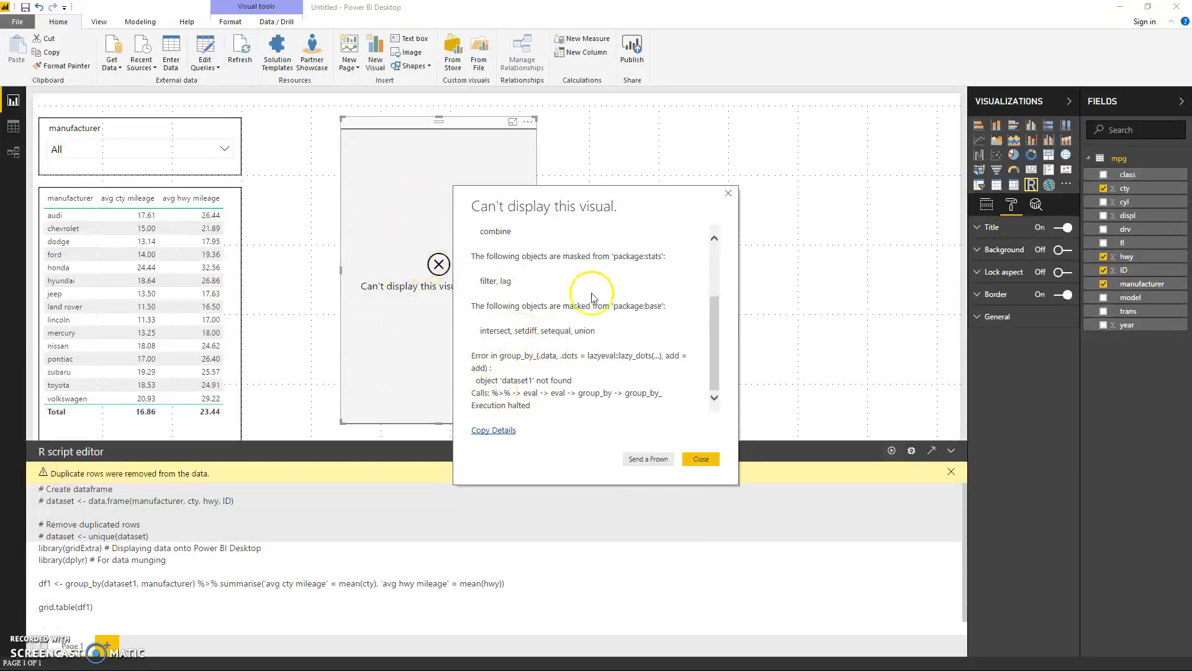
pyautogui.click(700, 458)
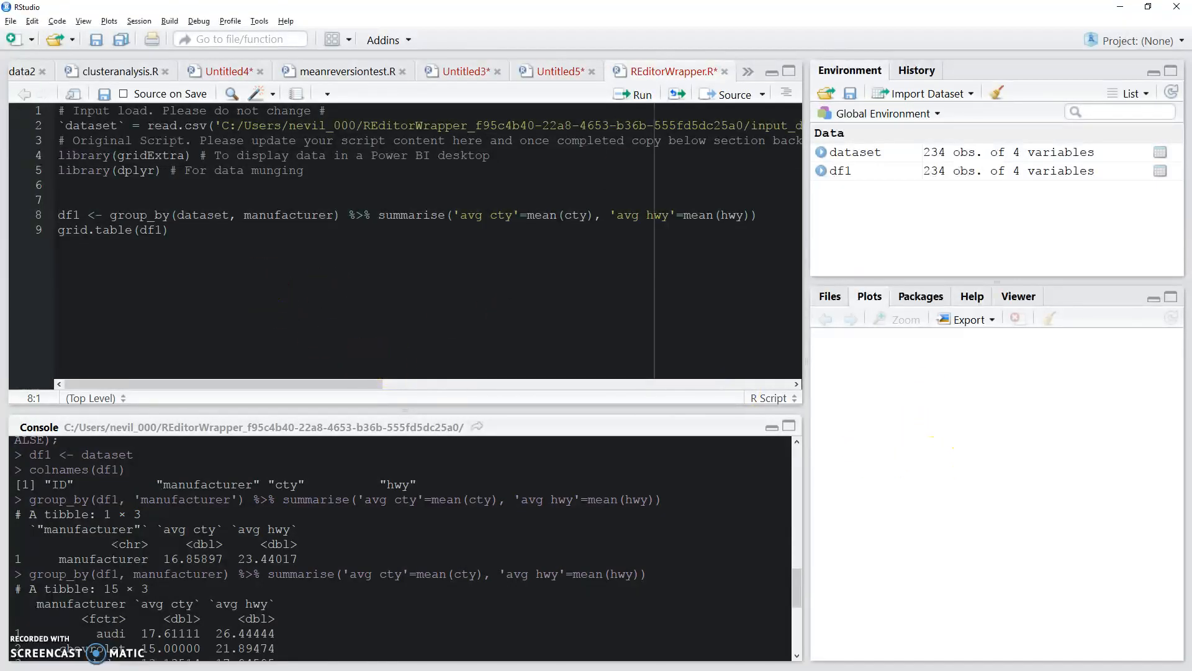
# Step: Open the R visual's script in RStudio as the external IDE for debugging
pyautogui.click(1120, 7)
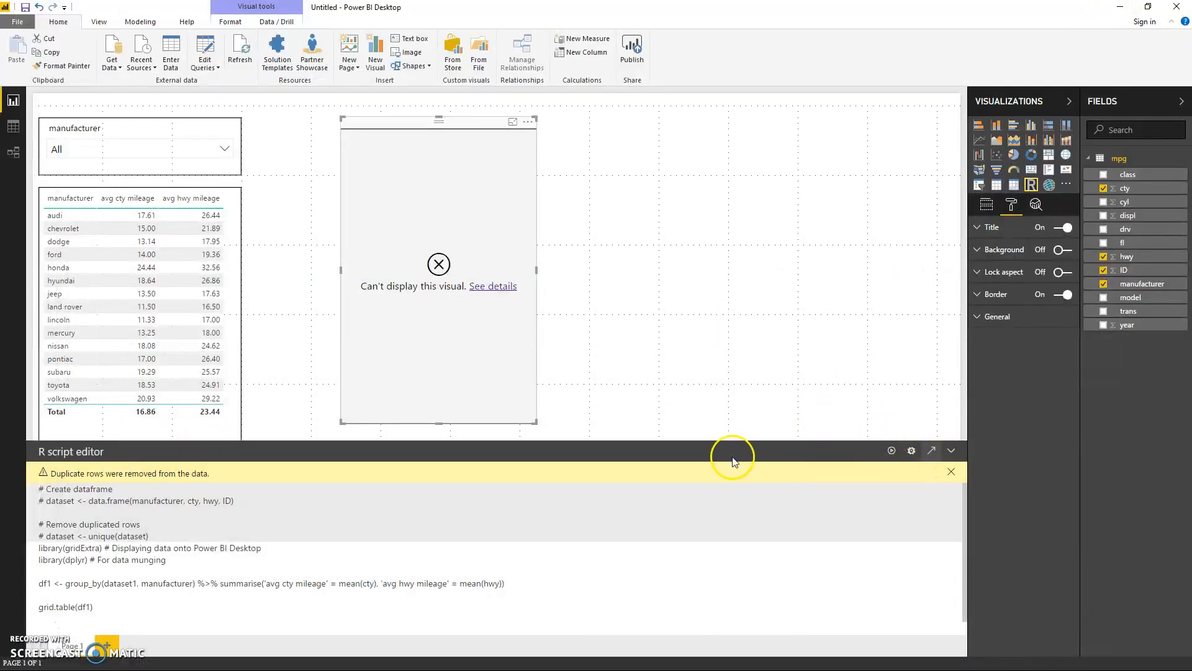
pyautogui.hotkey('alt', 'Tab')
pyautogui.click(386, 313)
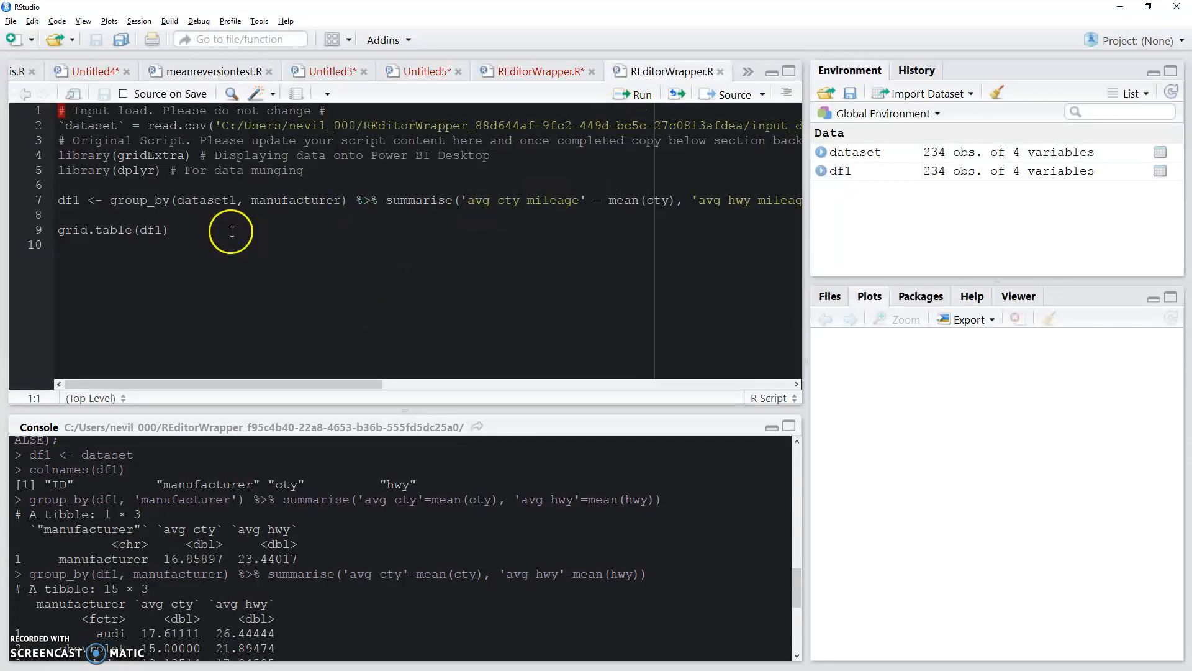
# Step: Examine the full read.csv line that loads the exported CSV file into dataset
pyautogui.click(293, 230)
pyautogui.press('Up')
pyautogui.press('Up')
pyautogui.press('End')
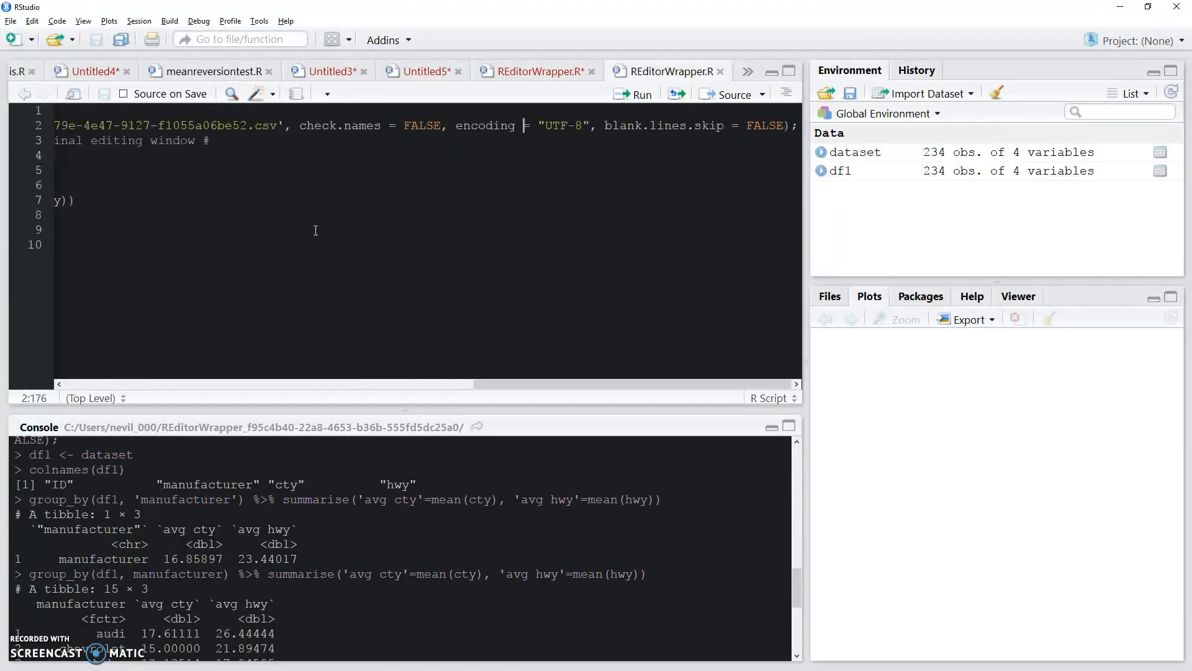
pyautogui.press('Left')
pyautogui.press('Left')
pyautogui.press('Left')
pyautogui.press('Left')
pyautogui.press('Left')
pyautogui.press('Left')
pyautogui.press('Left')
pyautogui.press('Left')
pyautogui.press('Left')
pyautogui.press('Left')
pyautogui.press('Left')
pyautogui.press('Left')
pyautogui.press('Left')
pyautogui.press('Left')
pyautogui.press('Left')
pyautogui.press('Left')
pyautogui.press('Left')
pyautogui.press('Left')
pyautogui.press('Left')
pyautogui.press('Left')
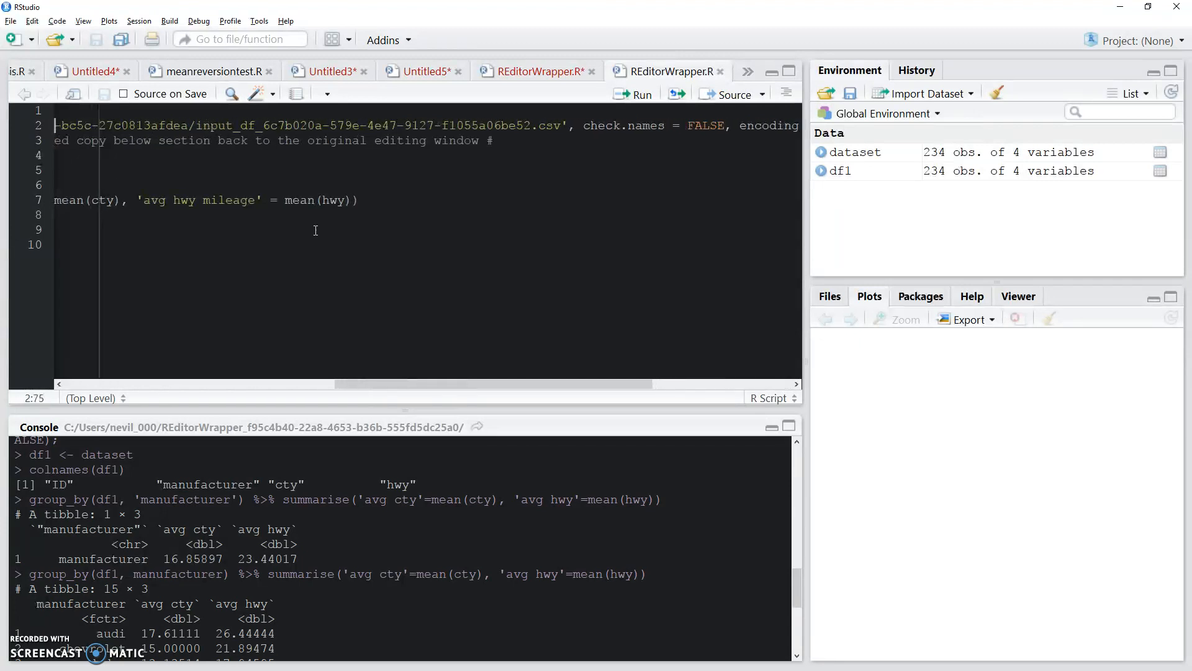
pyautogui.press('Left')
pyautogui.press('Left')
pyautogui.press('Left')
pyautogui.press('Left')
pyautogui.press('Left')
pyautogui.press('Left')
pyautogui.press('Left')
pyautogui.press('Left')
pyautogui.press('Left')
pyautogui.press('Left')
pyautogui.press('Left')
pyautogui.press('Left')
pyautogui.press('Left')
pyautogui.press('Left')
pyautogui.press('Left')
pyautogui.press('Left')
pyautogui.press('Left')
pyautogui.press('Left')
pyautogui.press('Left')
pyautogui.press('Left')
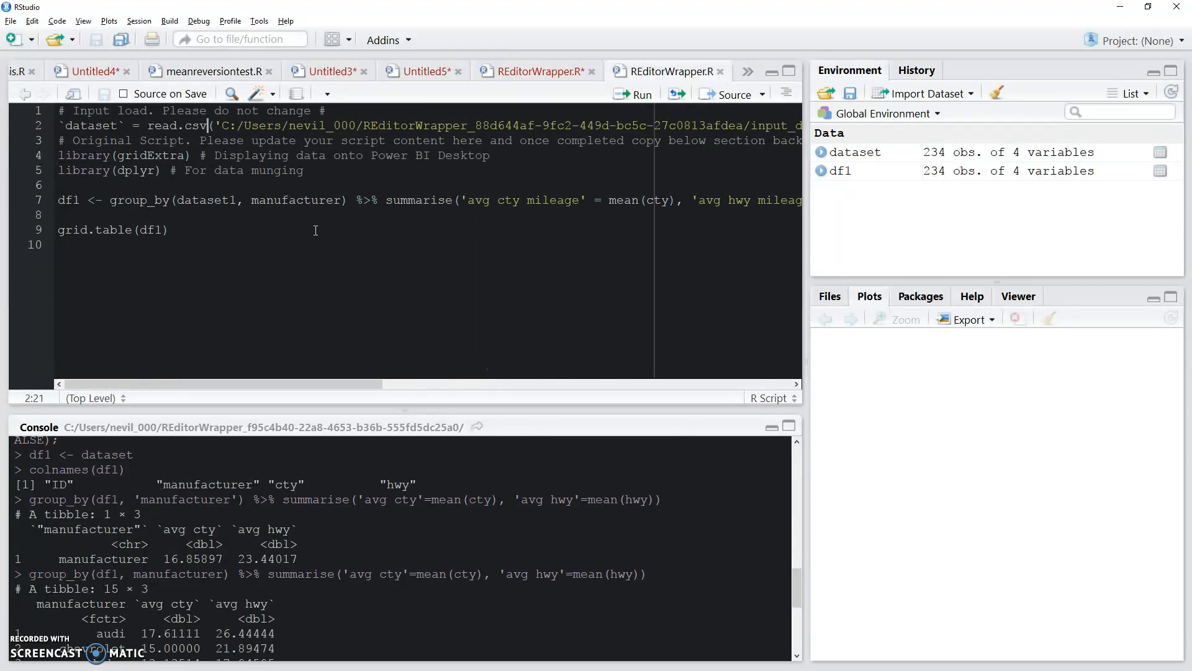
# Step: Run the exported script line by line, from the read.csv load and both library calls through the df1 assignment
pyautogui.hotkey('ctrl', 'Return')
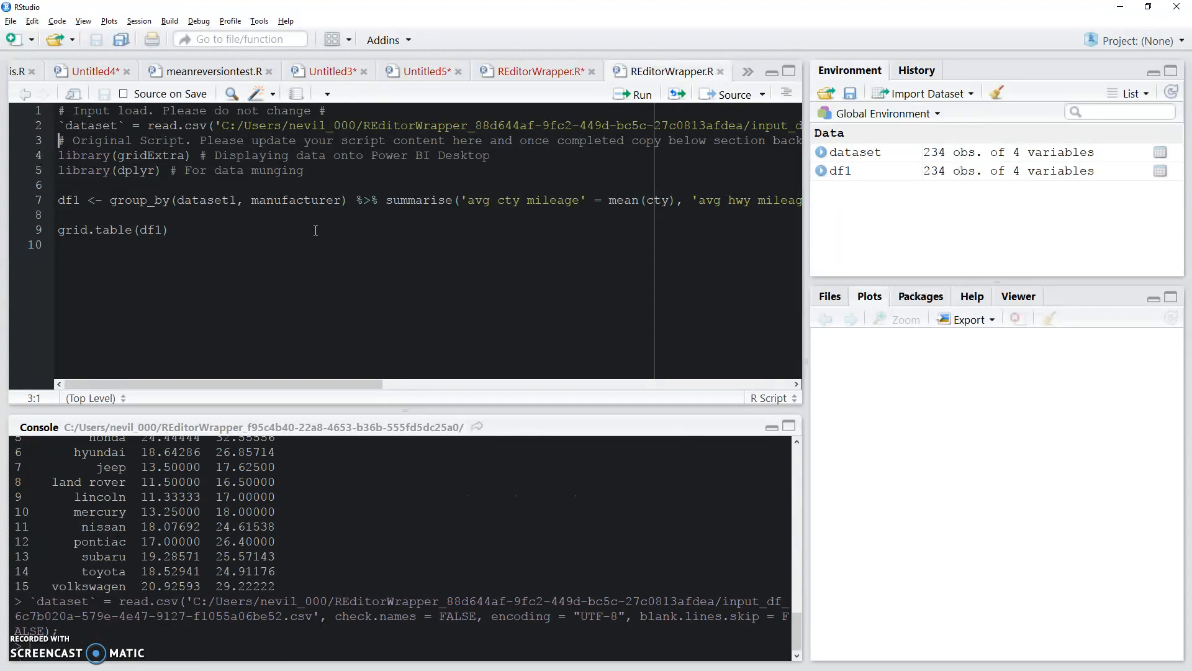
pyautogui.hotkey('ctrl', 'Return')
pyautogui.hotkey('ctrl', 'Return')
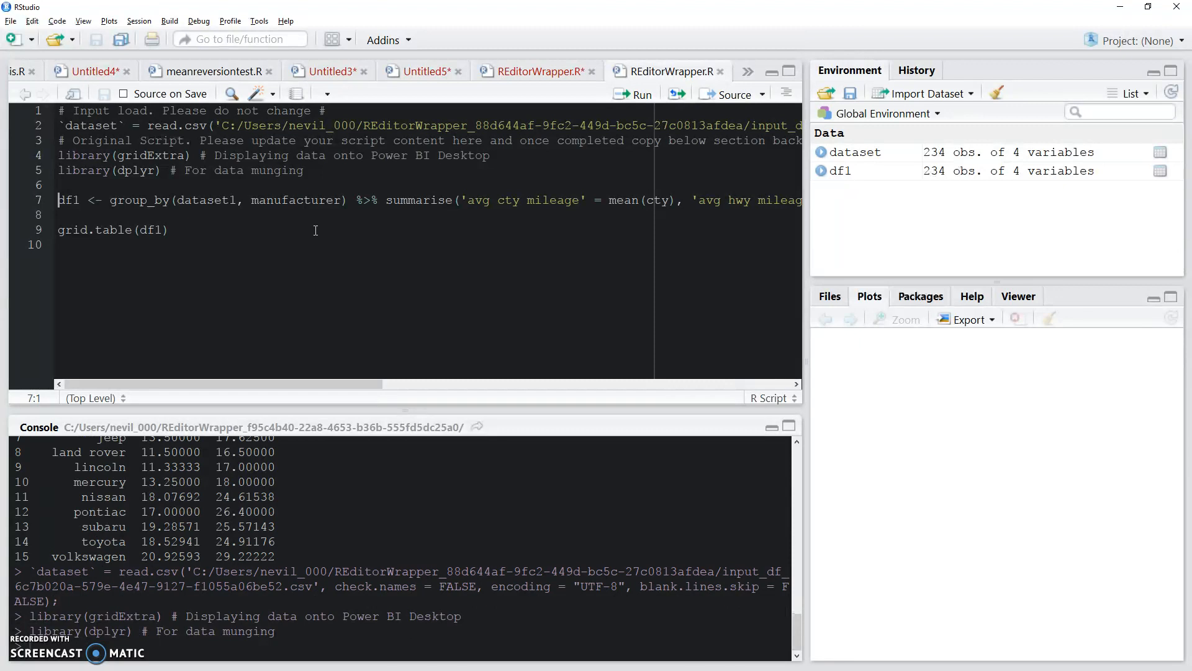
pyautogui.hotkey('ctrl', 'Return')
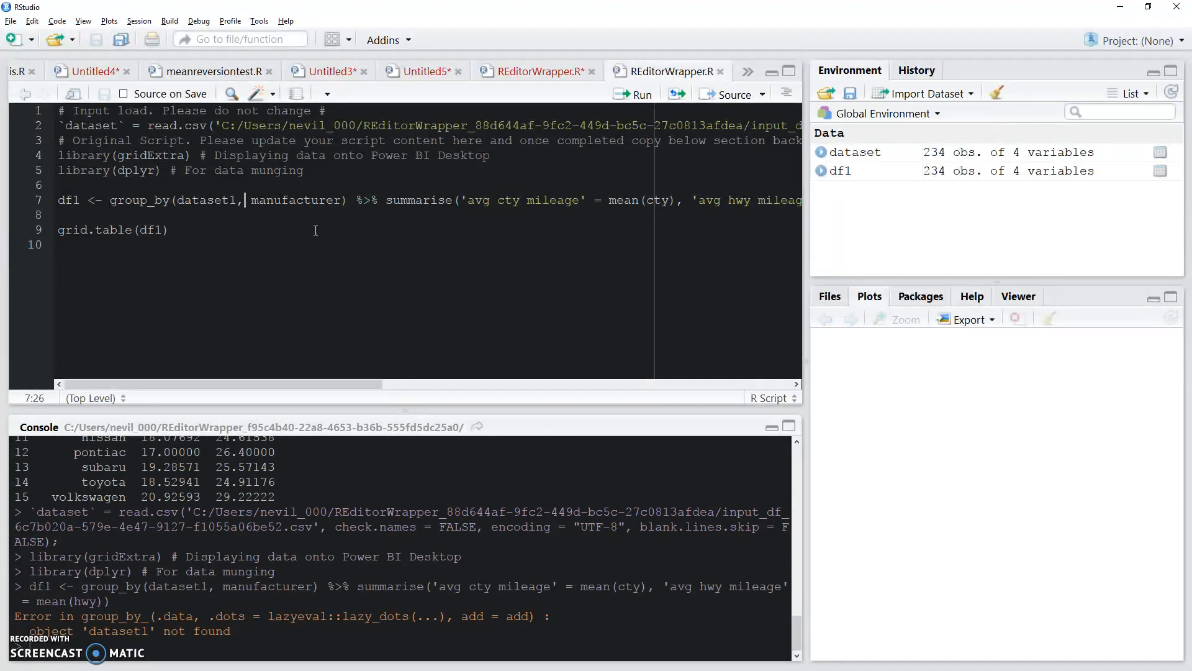
# Step: Correct dataset1 to dataset in the df1 line, and run that line and grid.table(df1)
pyautogui.press('Delete')
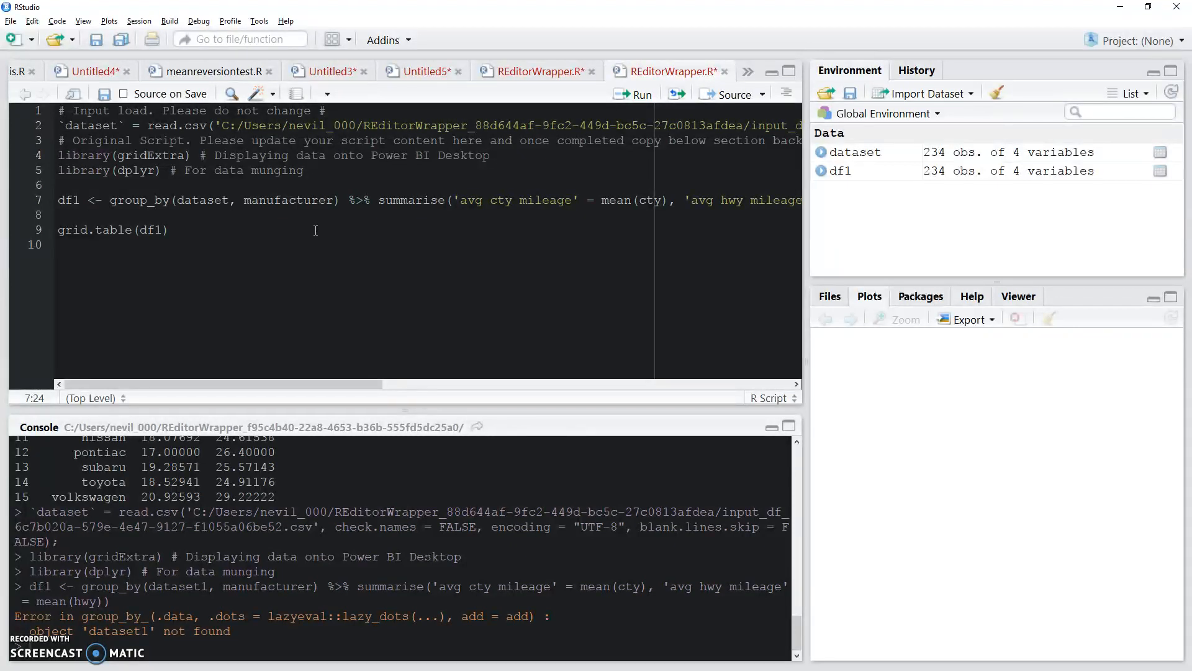
pyautogui.hotkey('ctrl', 'Return')
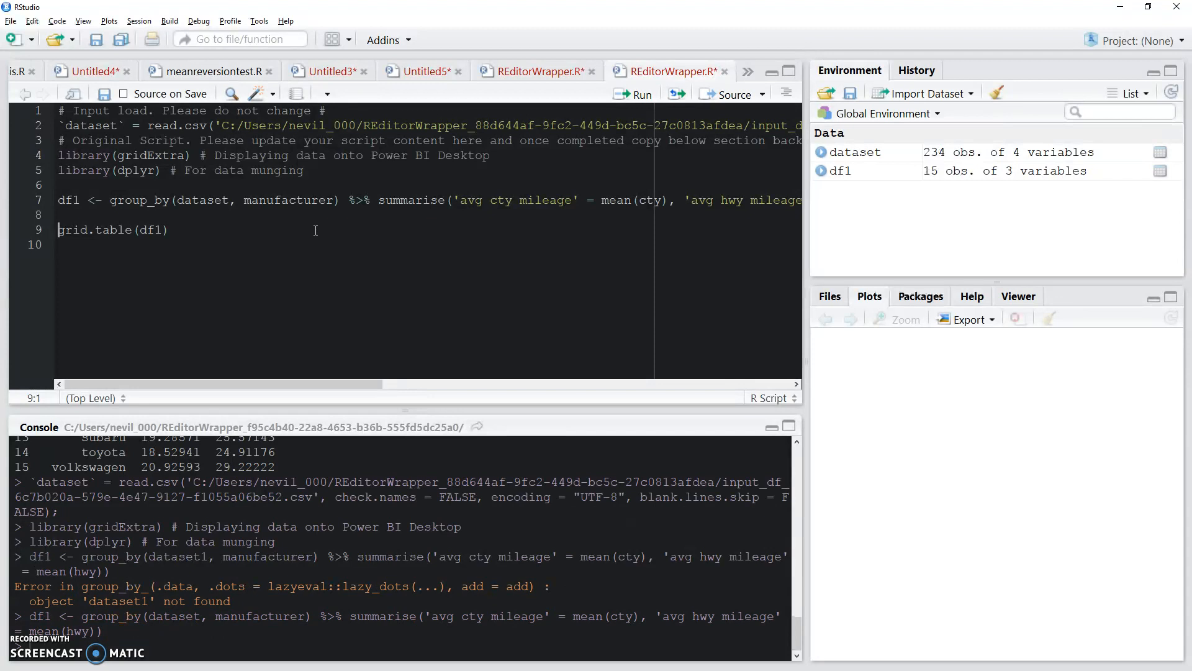
pyautogui.hotkey('ctrl', 'Return')
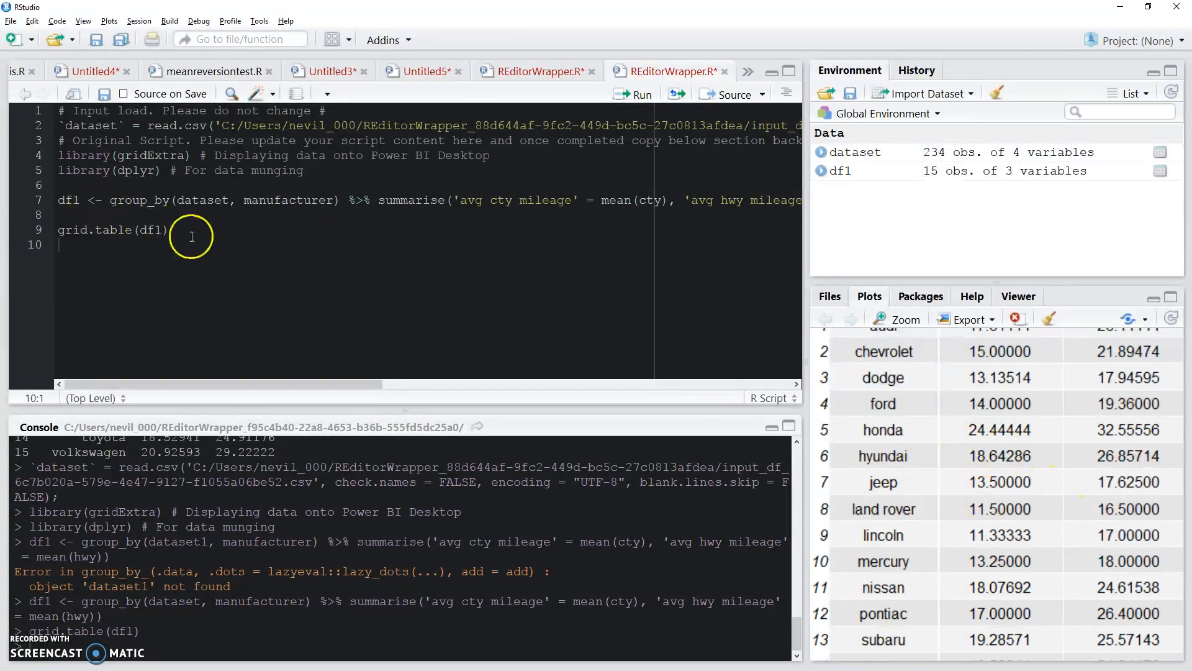
# Step: Copy the corrected df1 and grid.table lines from RStudio and paste them over the matching lines in Power BI's R script
pyautogui.moveTo(191, 234); pyautogui.dragTo(43, 207)
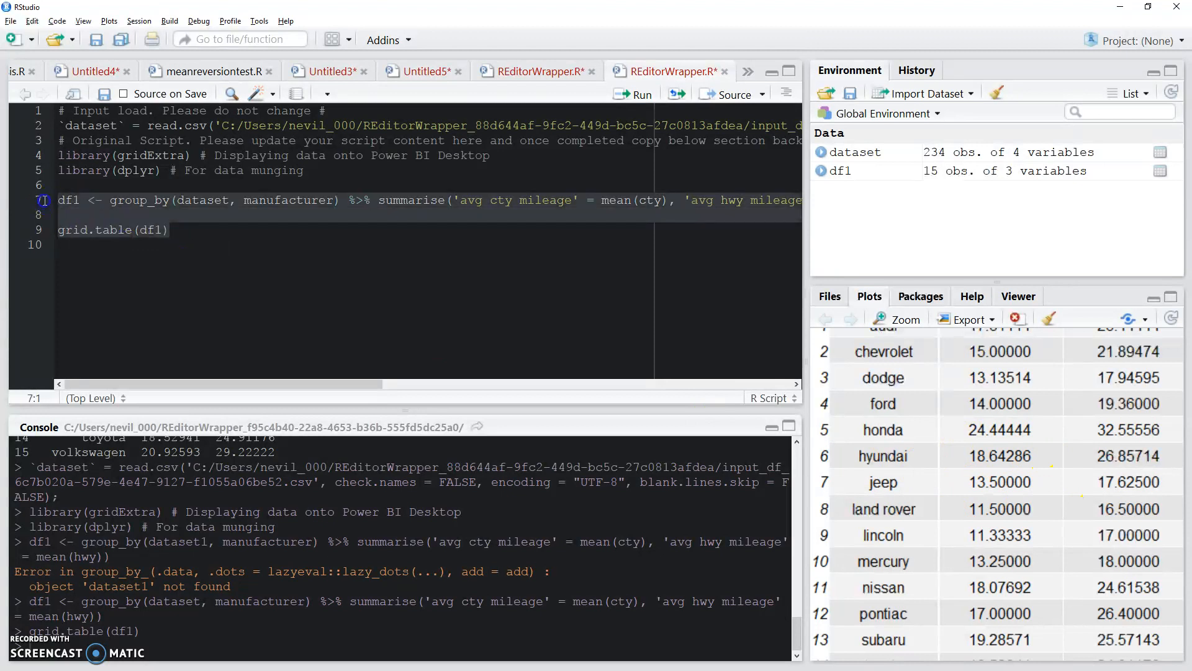
pyautogui.click(360, 226)
pyautogui.hotkey('alt', 'Tab')
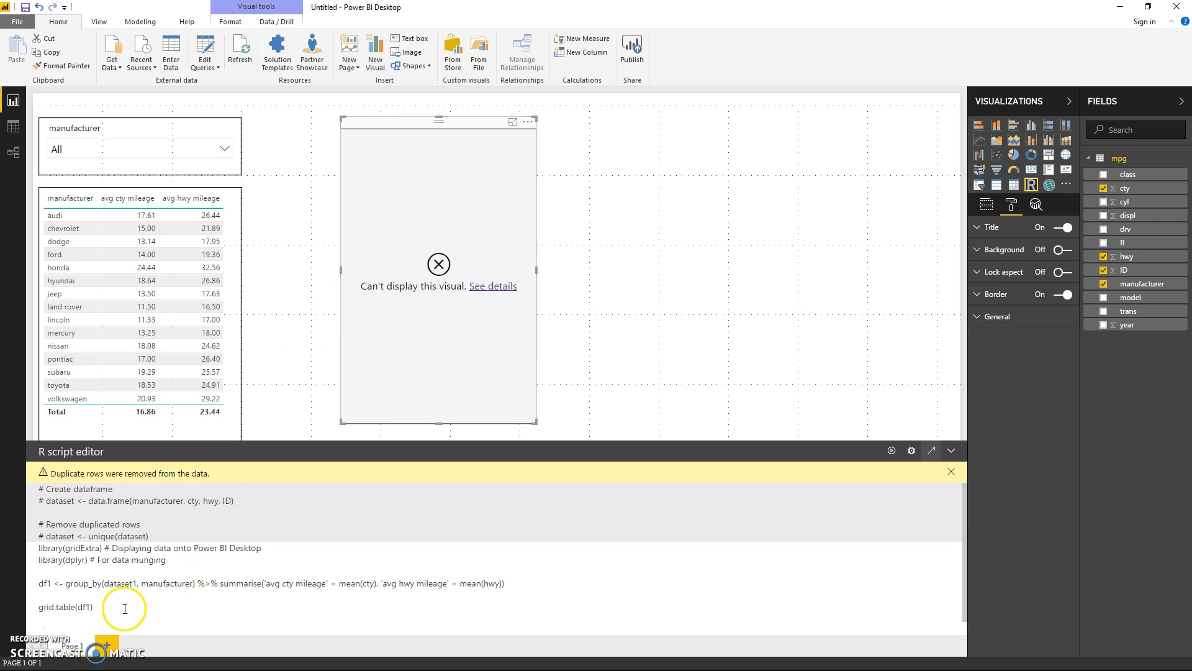
pyautogui.click(112, 608)
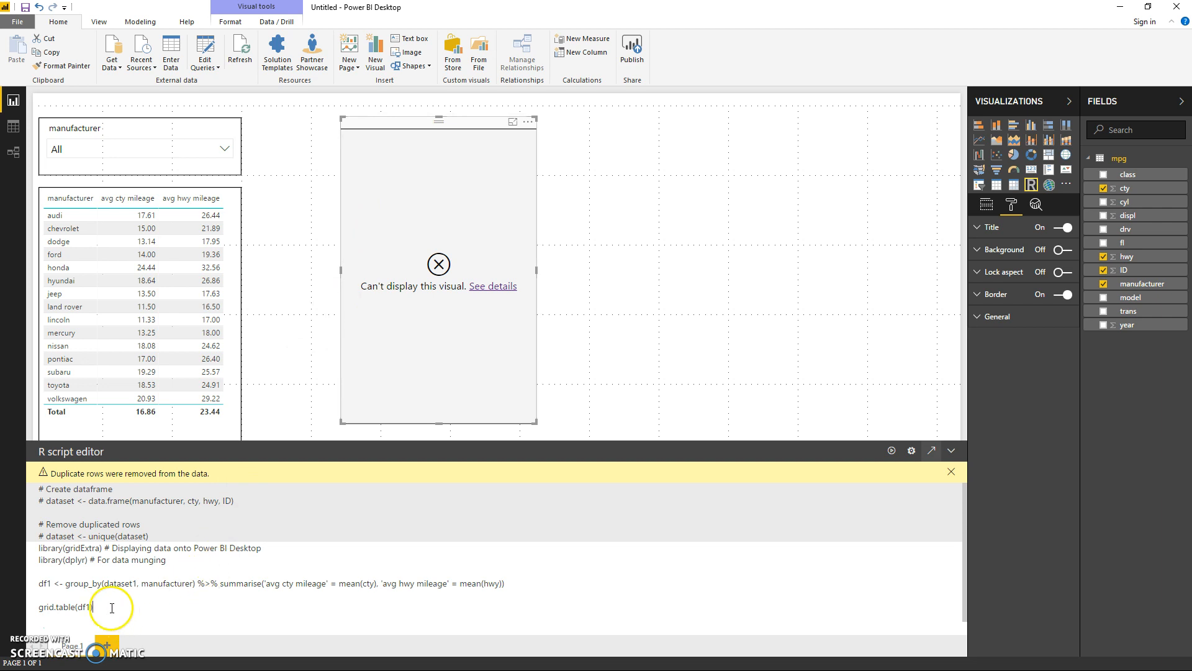
pyautogui.moveTo(112, 608); pyautogui.dragTo(19, 582)
pyautogui.write("df1 <- group_by(dataset, manufacturer) %>% summarise('avg cty mileage' = mean(cty), 'avg hwy mileage' = mean(hwy))  grid.table(df1)")
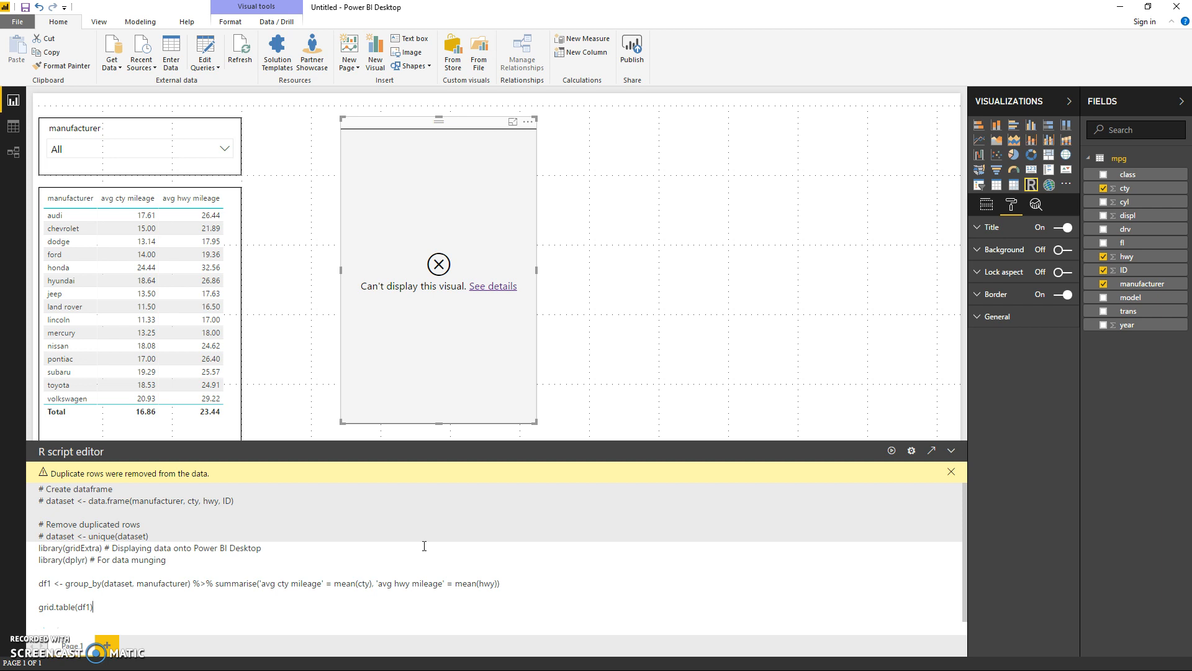
# Step: Run the corrected script in the Power BI R visual and turn on the visual's lock aspect setting
pyautogui.hotkey('alt', 'Tab')
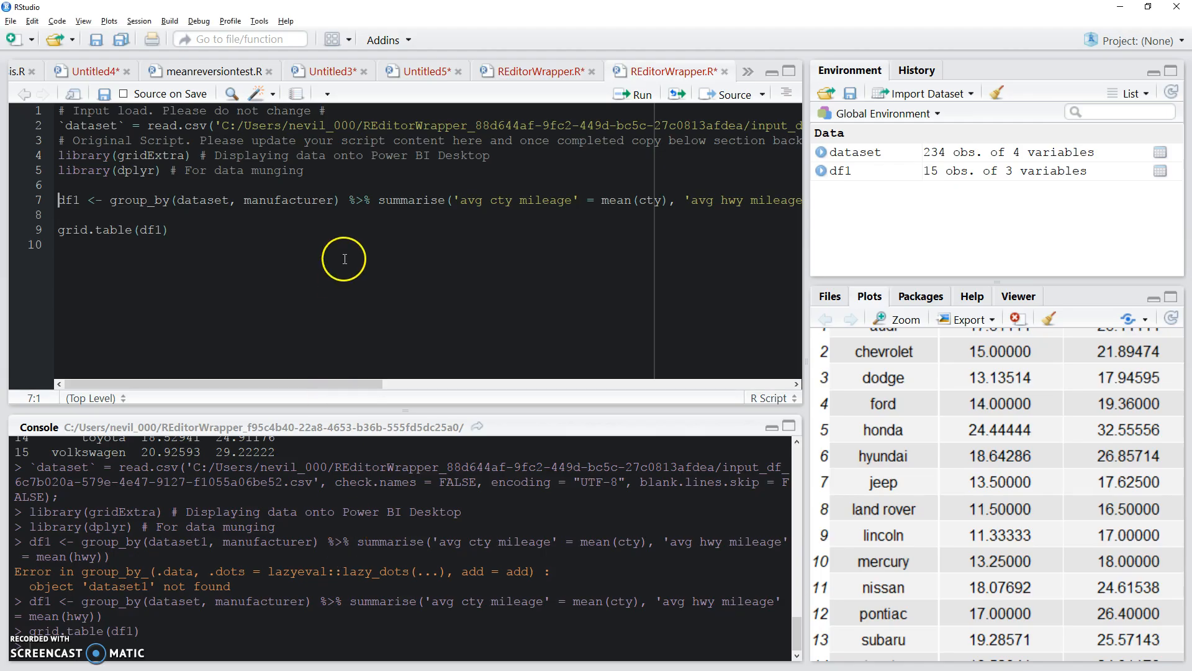
pyautogui.hotkey('alt', 'Tab')
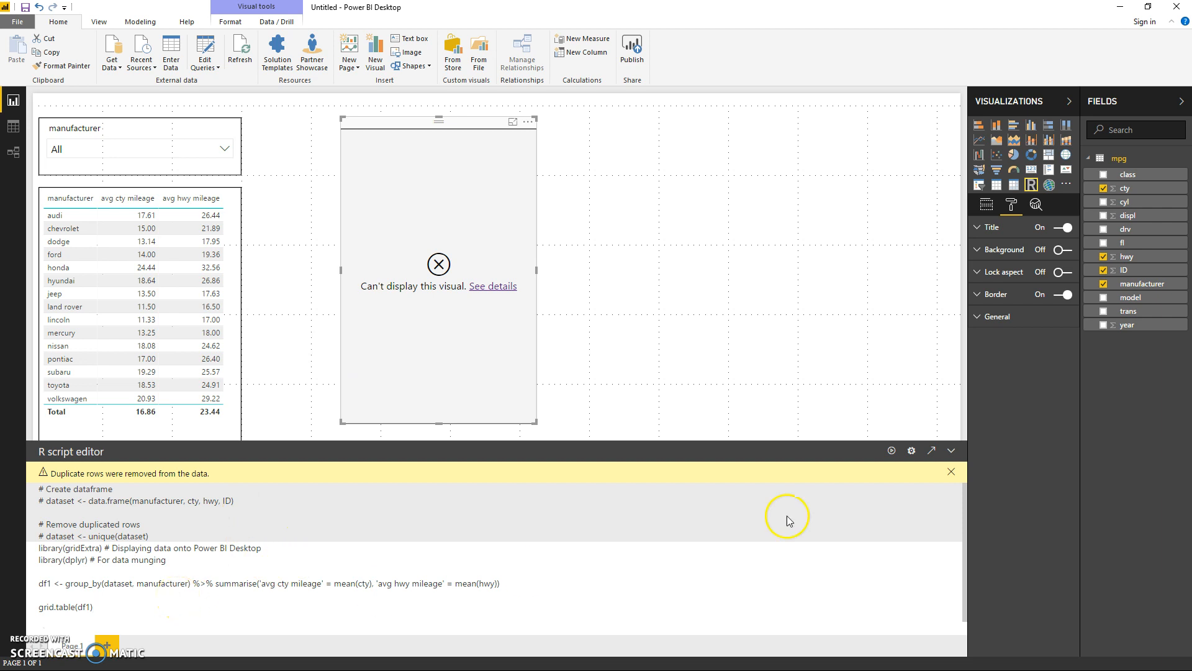
pyautogui.click(892, 452)
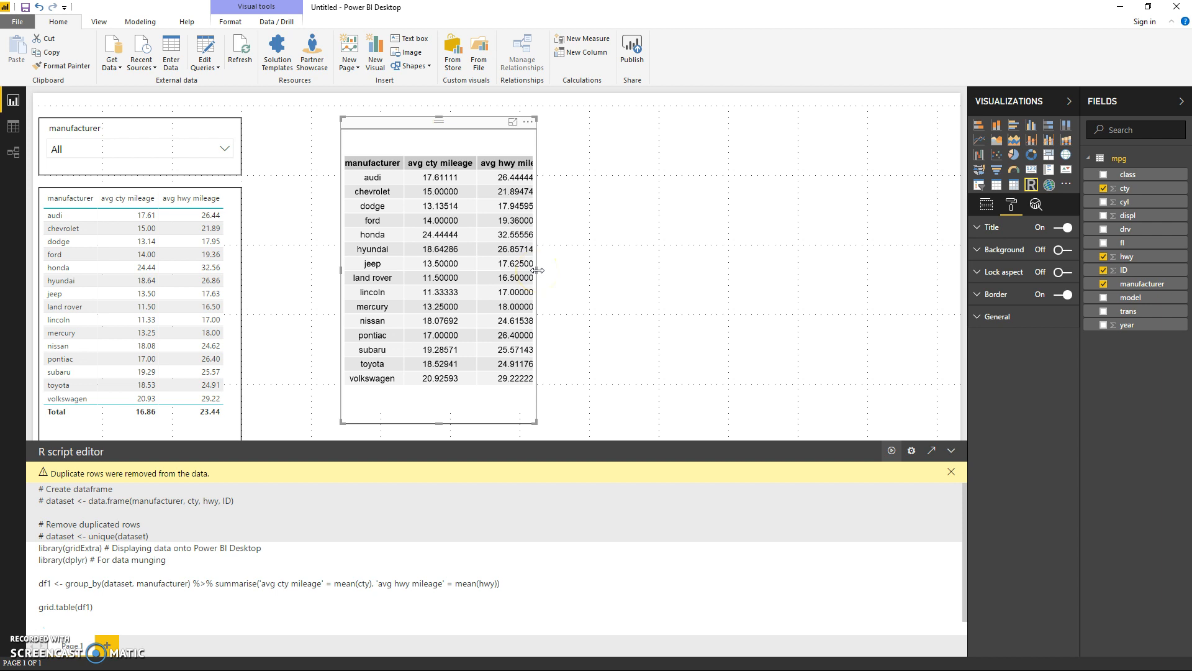
pyautogui.click(1063, 272)
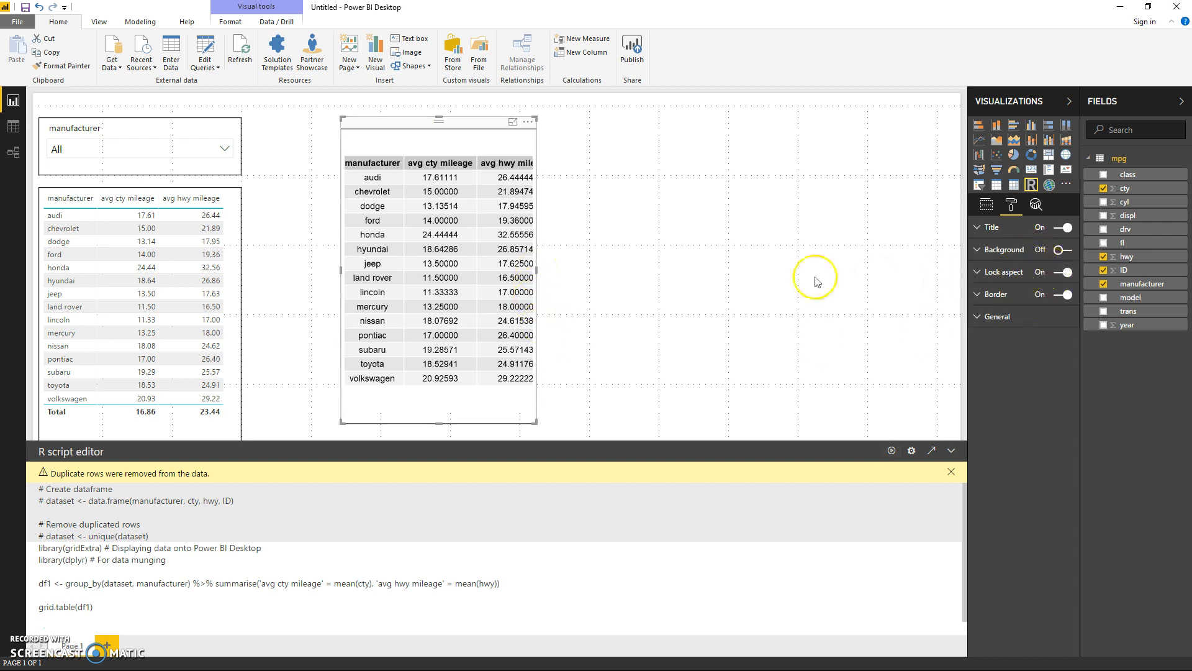
# Step: Shorten the R visual slightly, and filter the manufacturer slicer to dodge and ford
pyautogui.moveTo(439, 423); pyautogui.dragTo(433, 415)
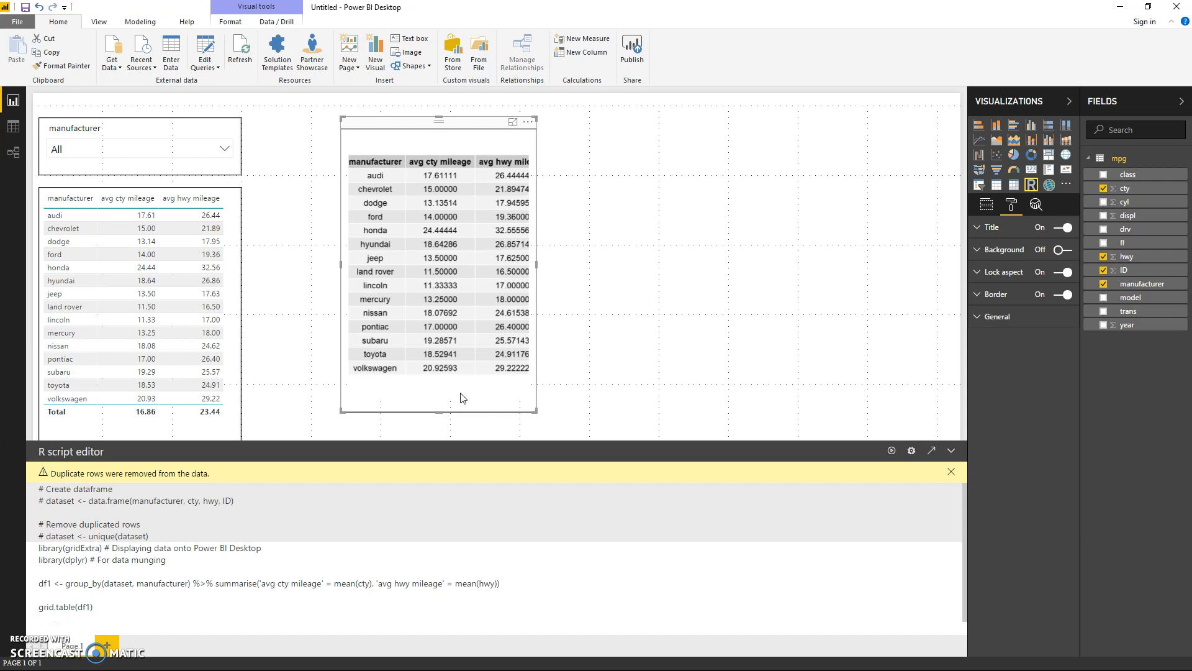
pyautogui.click(402, 598)
pyautogui.click(415, 612)
pyautogui.click(214, 177)
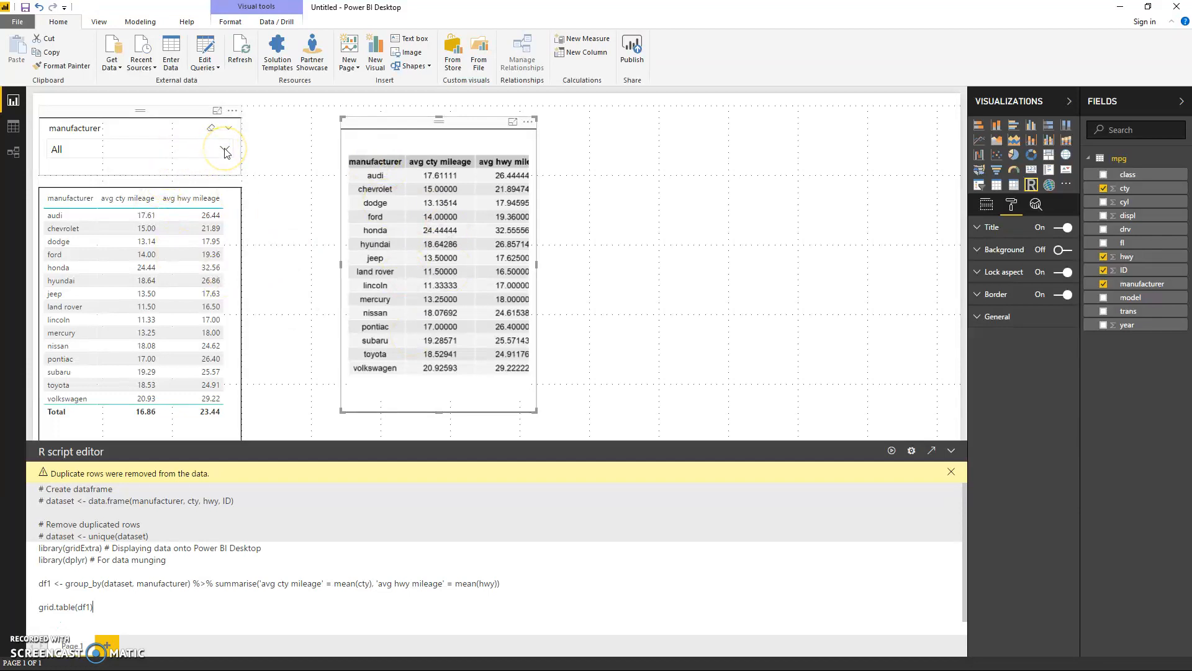
pyautogui.click(225, 151)
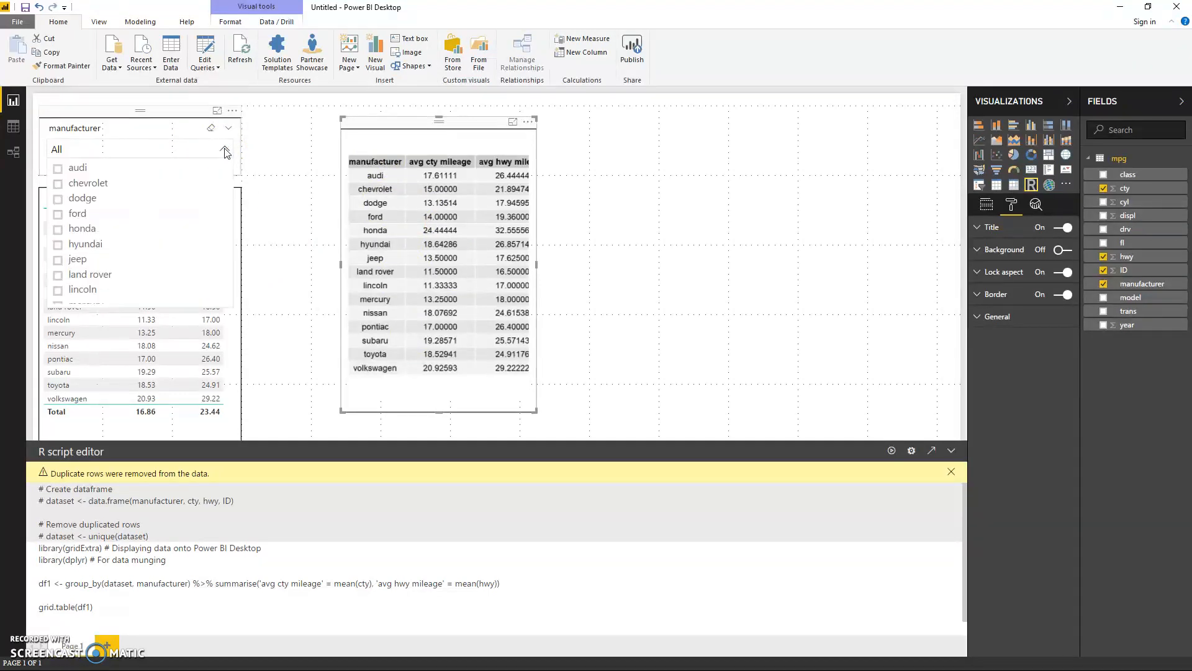
pyautogui.click(58, 200)
pyautogui.click(58, 214)
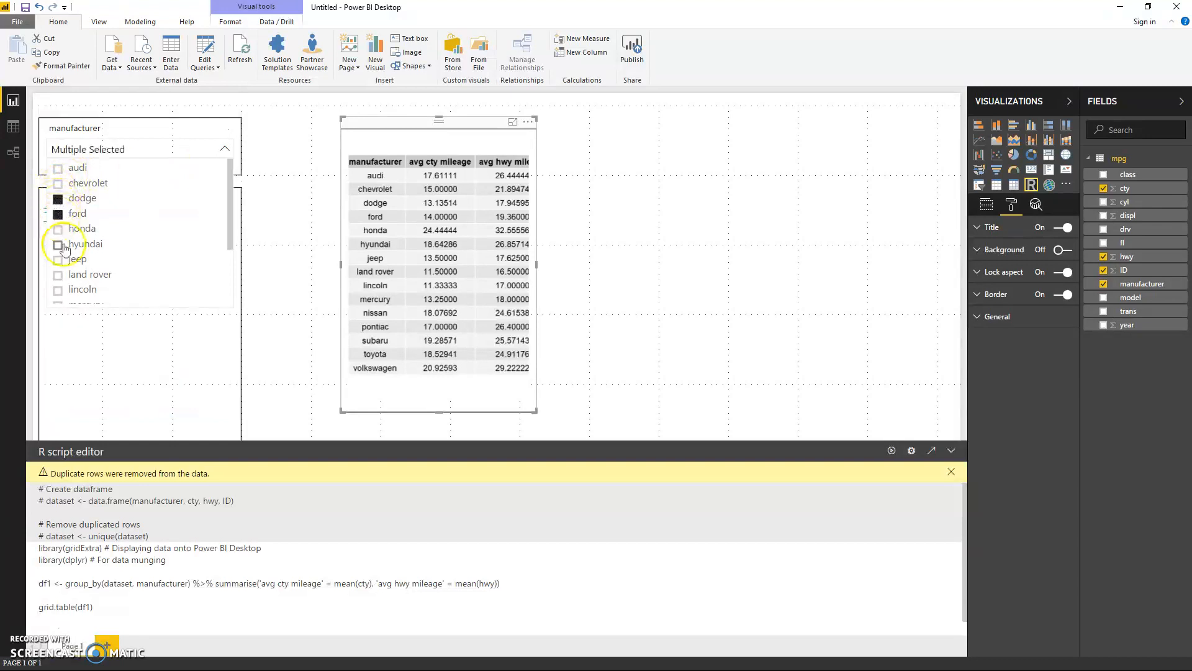
pyautogui.click(288, 338)
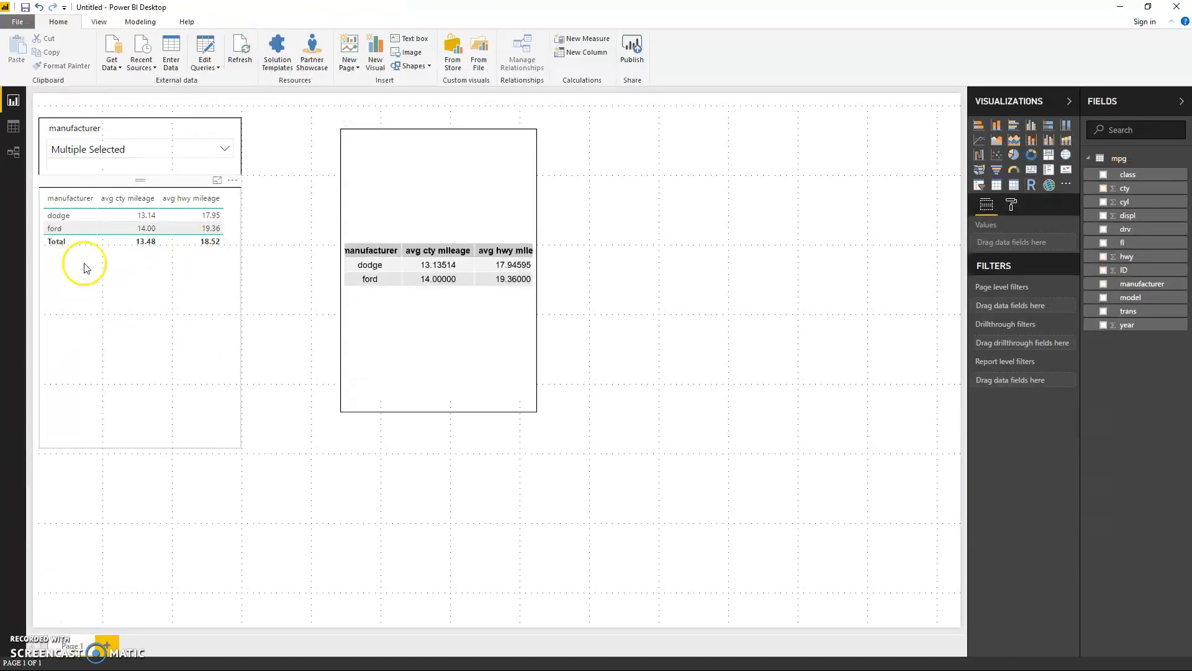
# Step: Review the manufacturer slicer's selected entries and collapse the mpg table's field list
pyautogui.click(226, 154)
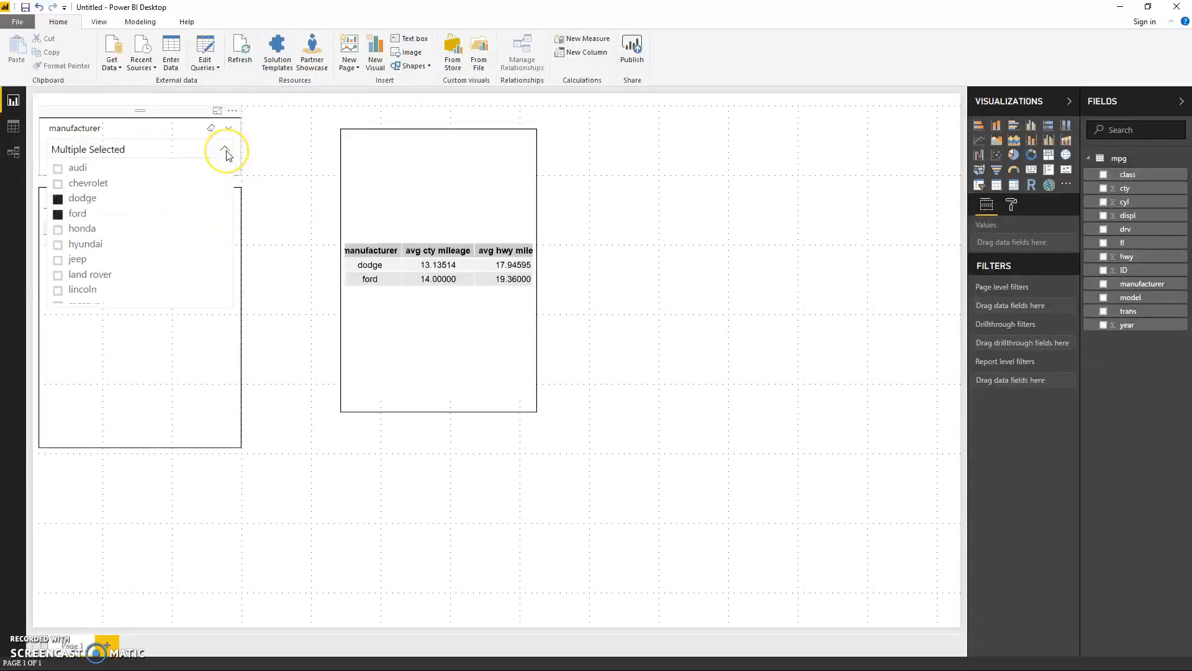
pyautogui.click(226, 154)
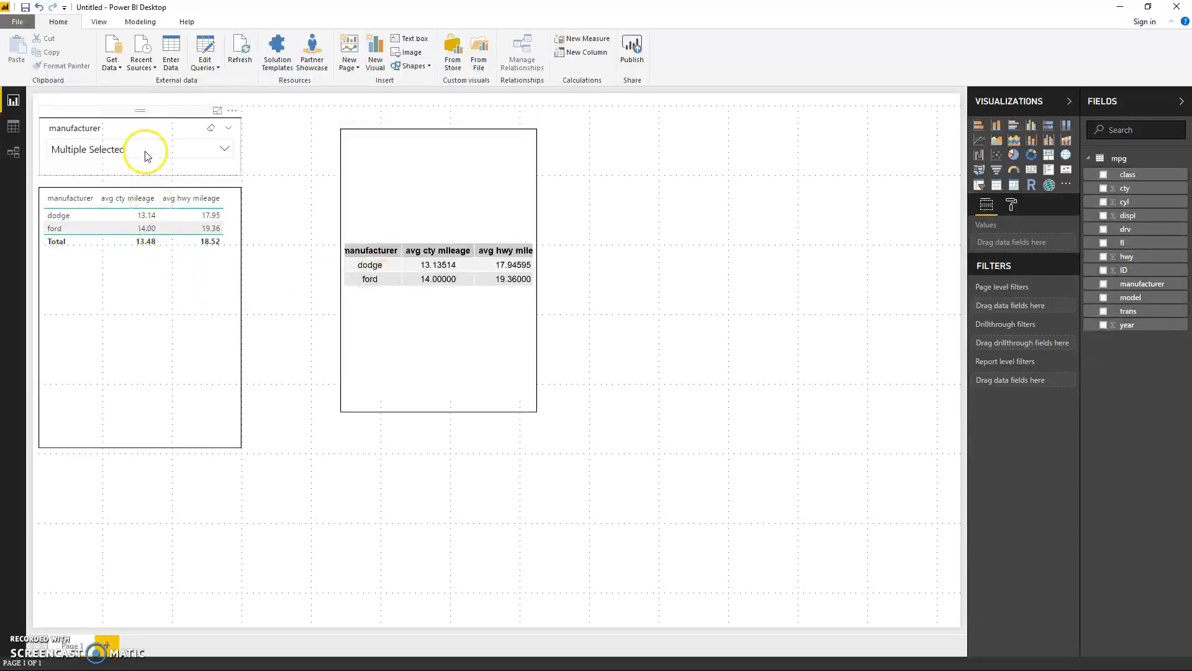
pyautogui.click(1090, 157)
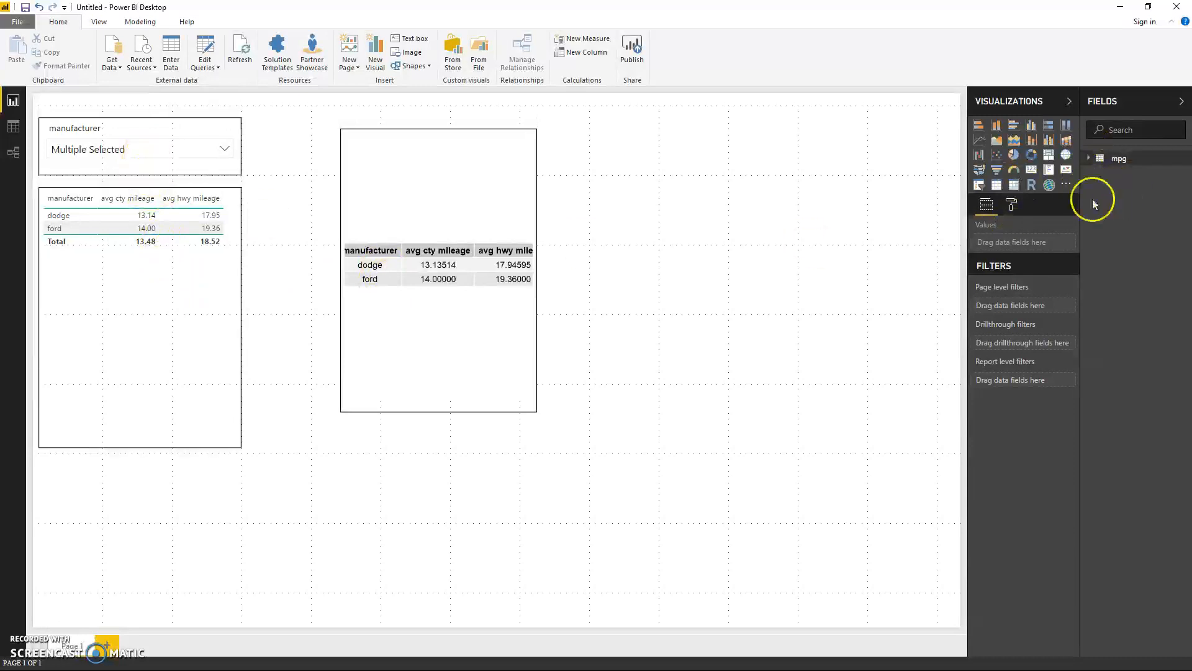
# Step: Add nissan, pontiac and subaru to the manufacturer slicer's selection
pyautogui.click(426, 360)
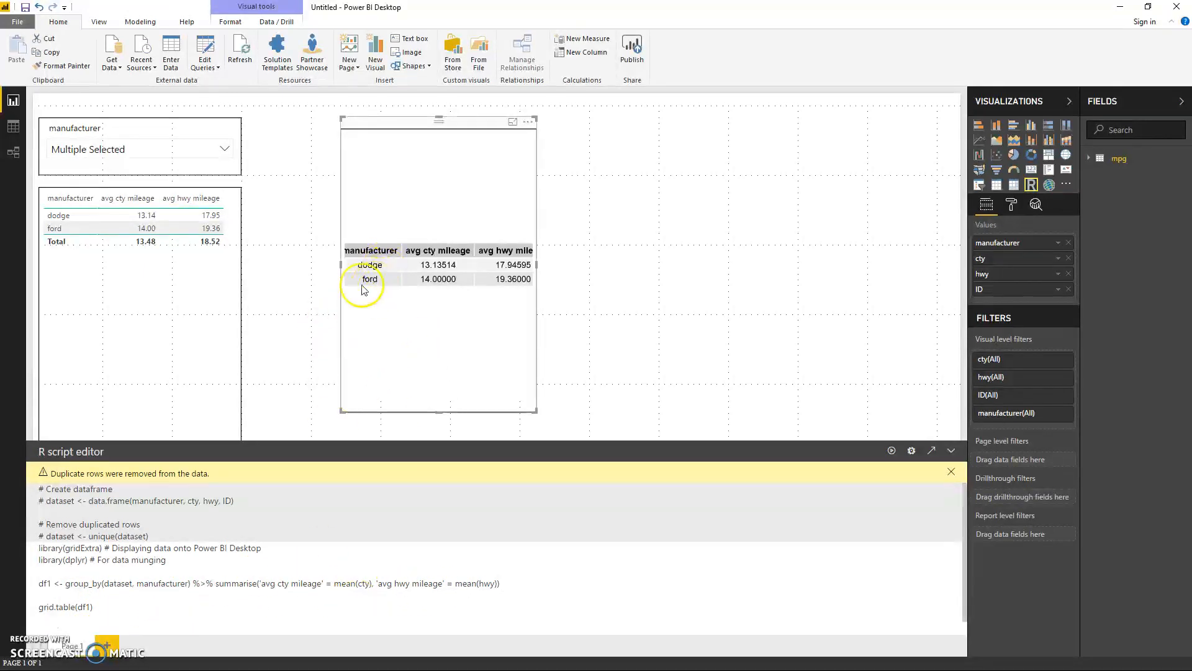
pyautogui.click(225, 150)
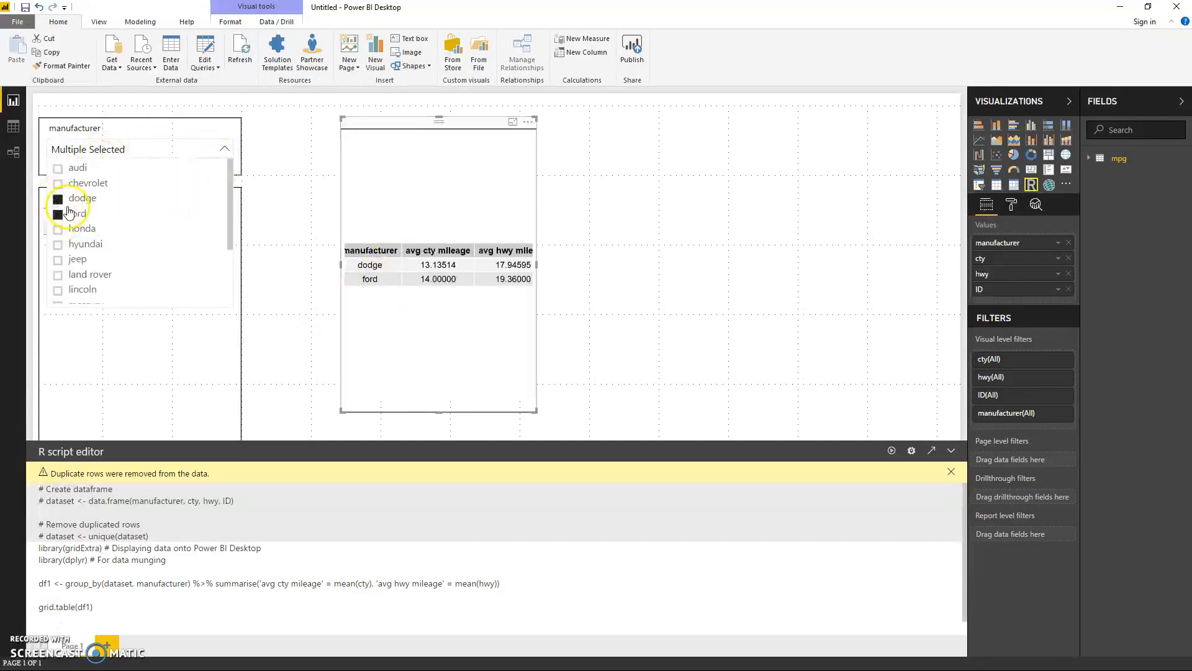
pyautogui.moveTo(232, 194); pyautogui.dragTo(234, 234)
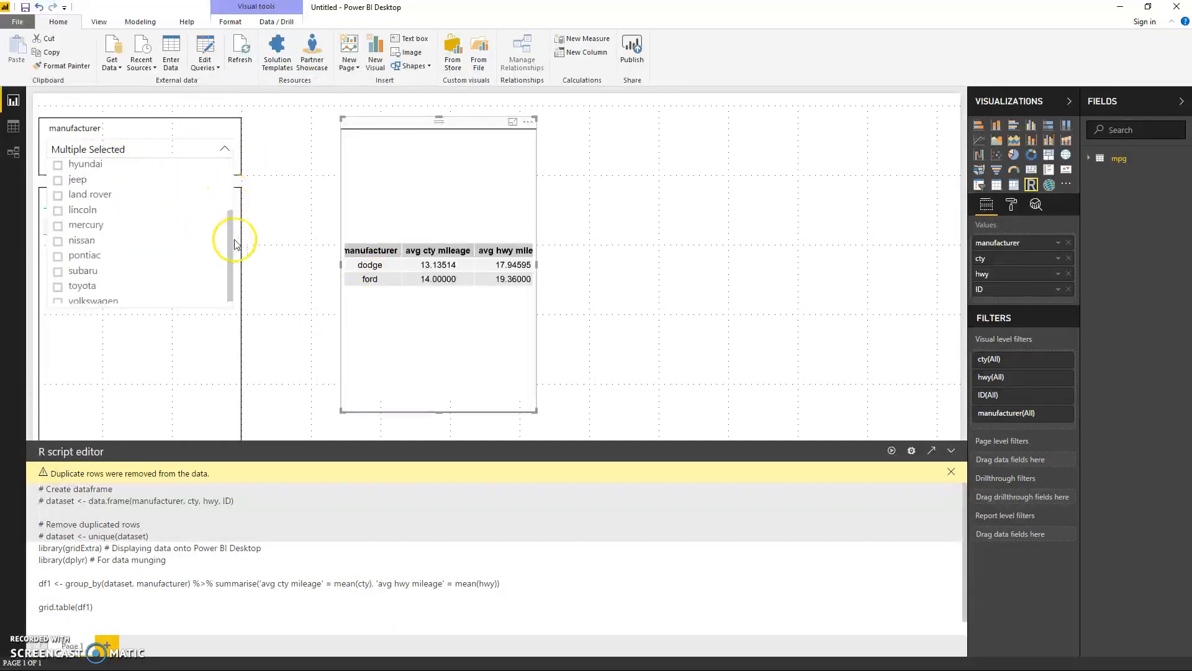
pyautogui.click(84, 239)
pyautogui.click(59, 253)
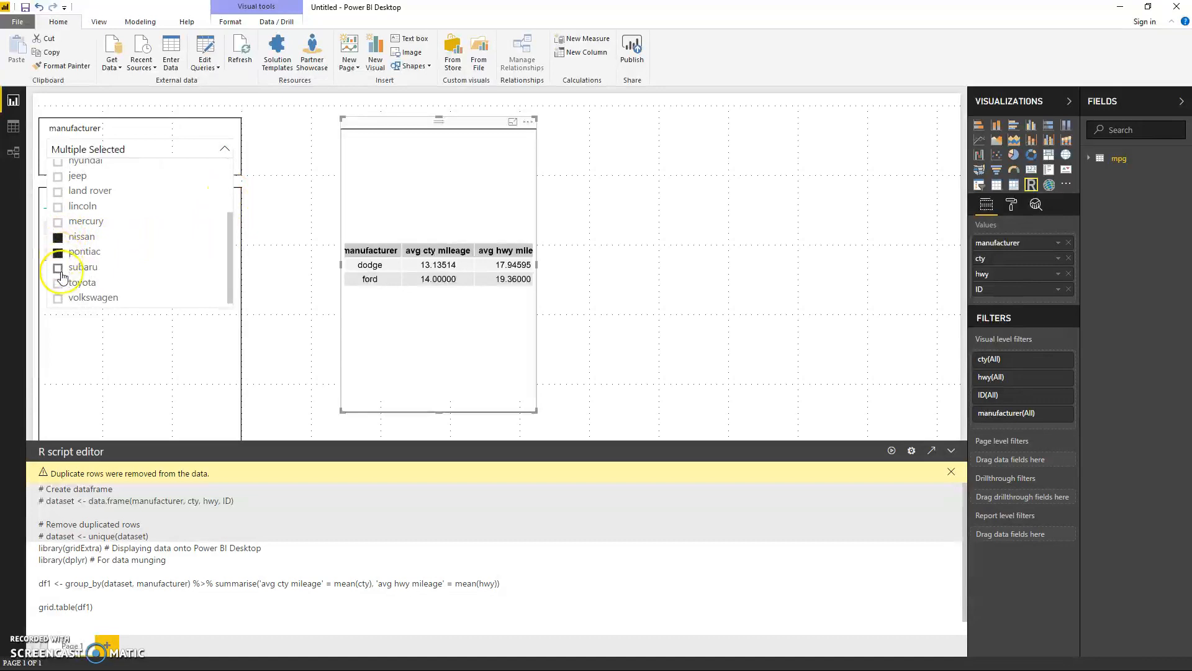
pyautogui.click(280, 281)
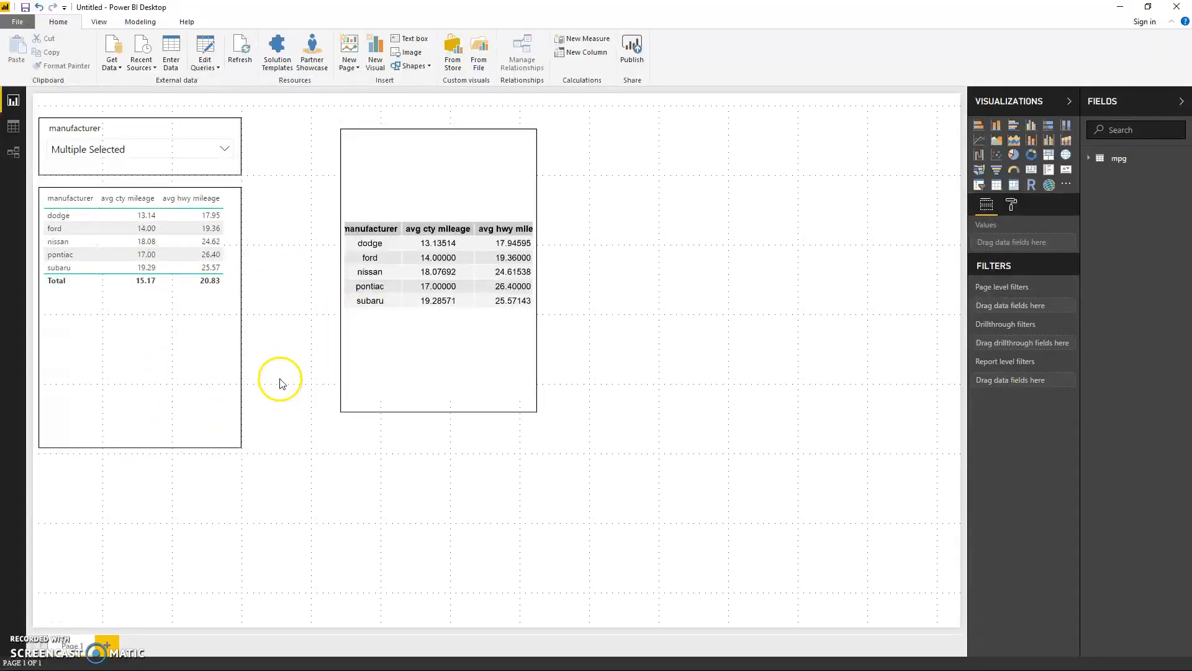
# Step: Shorten the average mileage table and the R visual to fit the filtered rows, and rerun the R script
pyautogui.moveTo(133, 446); pyautogui.dragTo(140, 328)
pyautogui.click(412, 367)
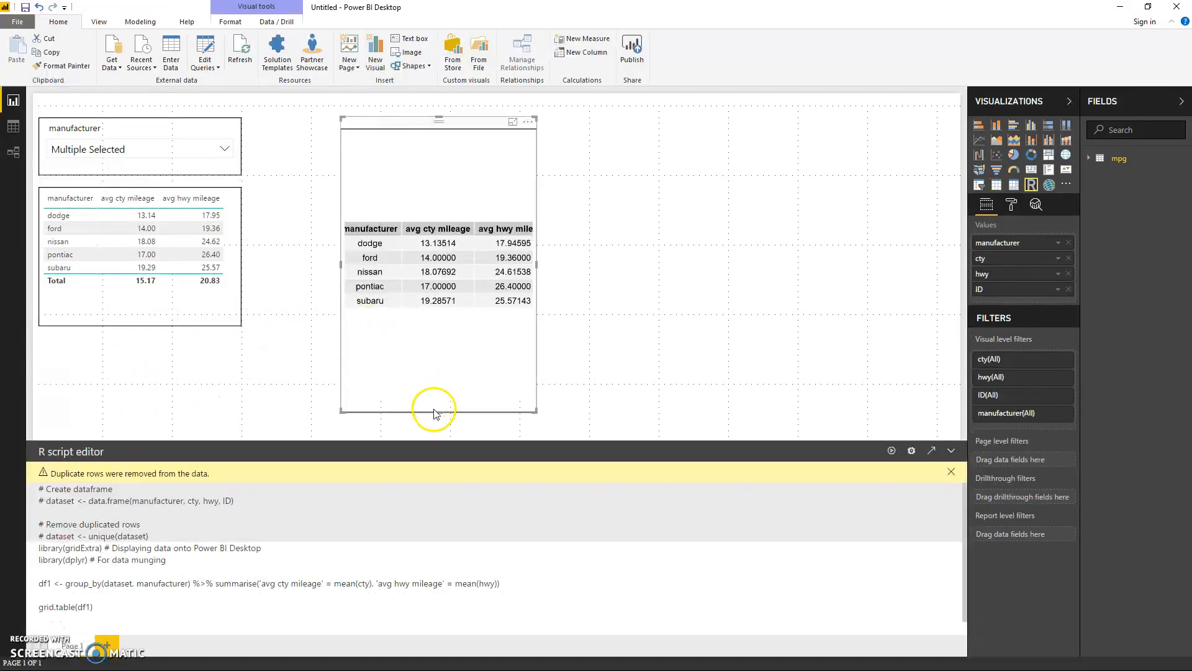
pyautogui.moveTo(438, 411); pyautogui.dragTo(426, 266)
pyautogui.click(426, 271)
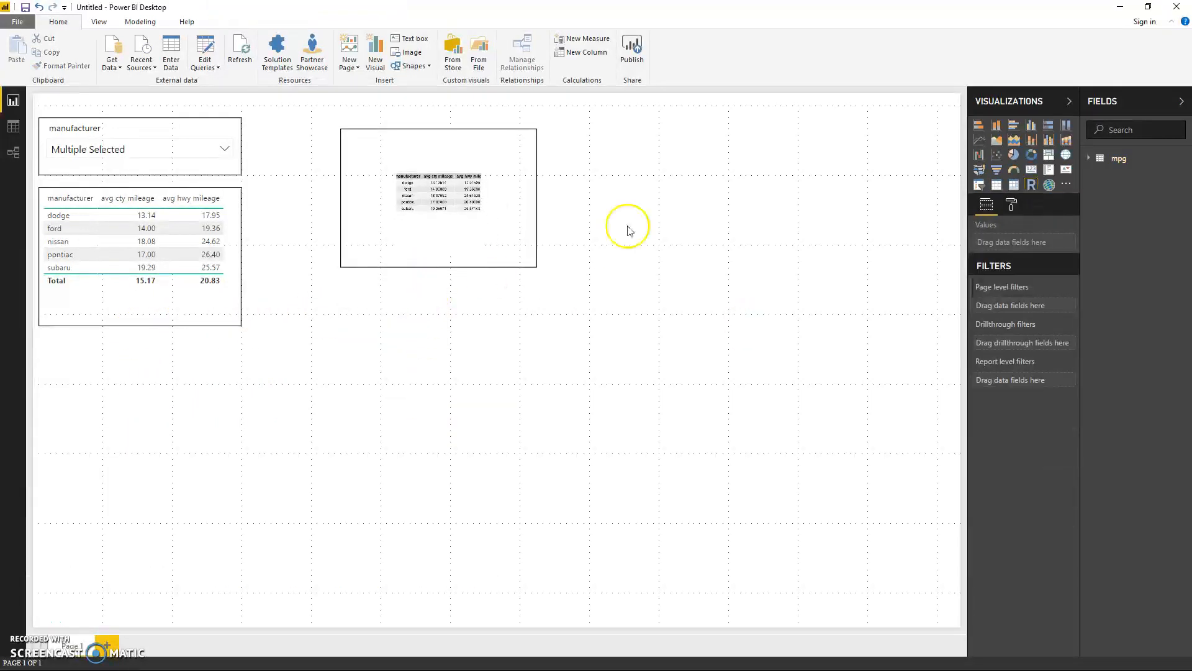
pyautogui.click(508, 167)
pyautogui.click(895, 448)
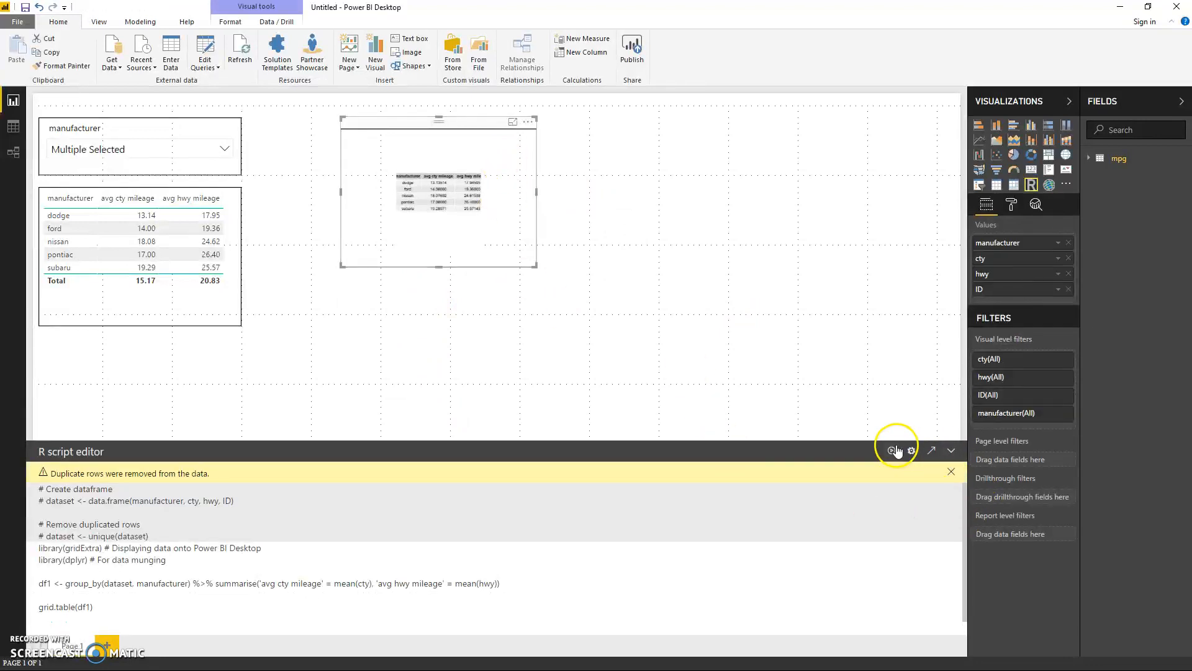